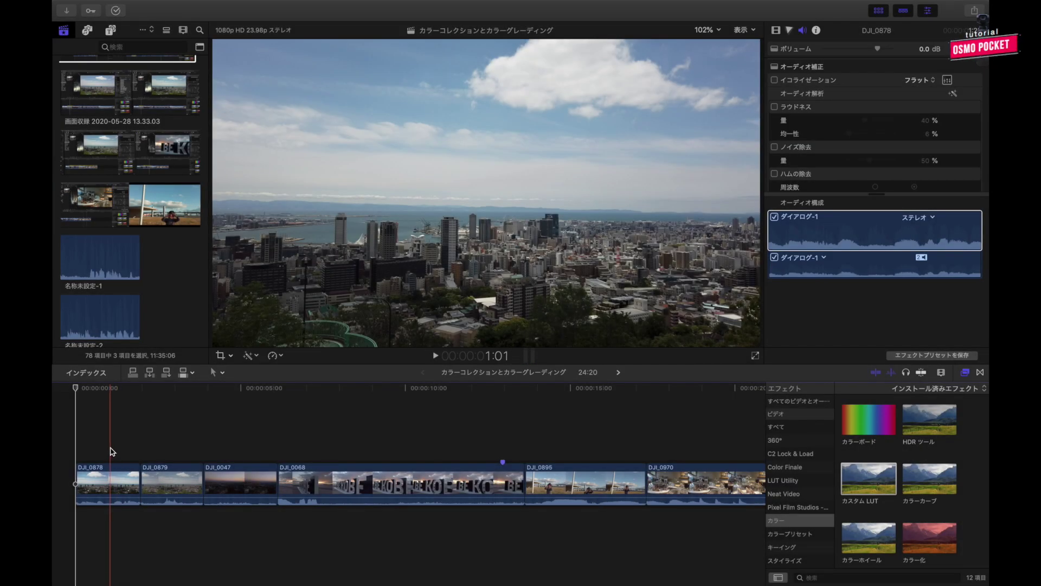
# Skim the timeline clips, select the city clip DJI_0879 and open the viewer's View menu.
pyautogui.click(113, 448)
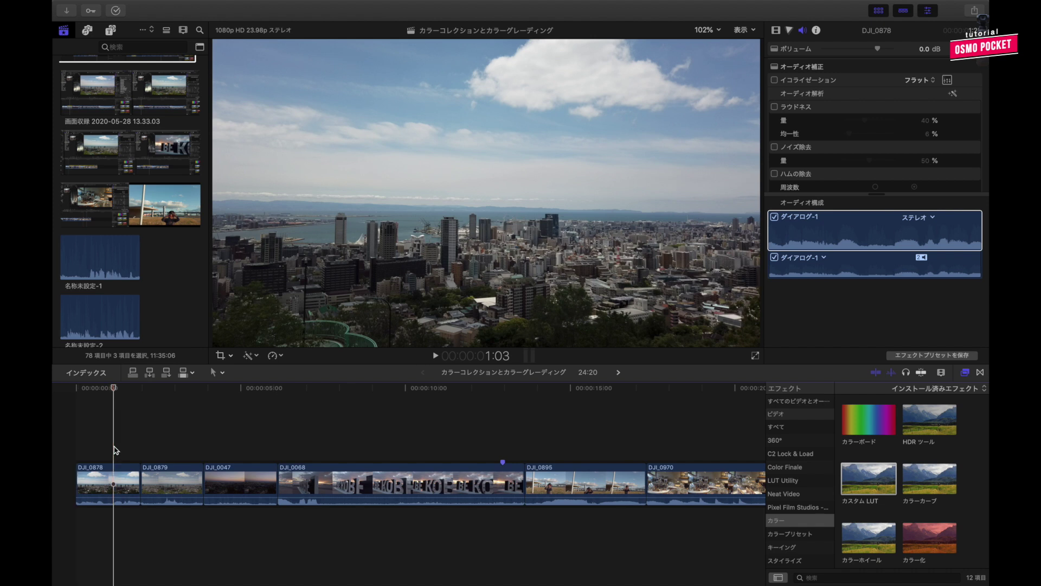
pyautogui.click(167, 453)
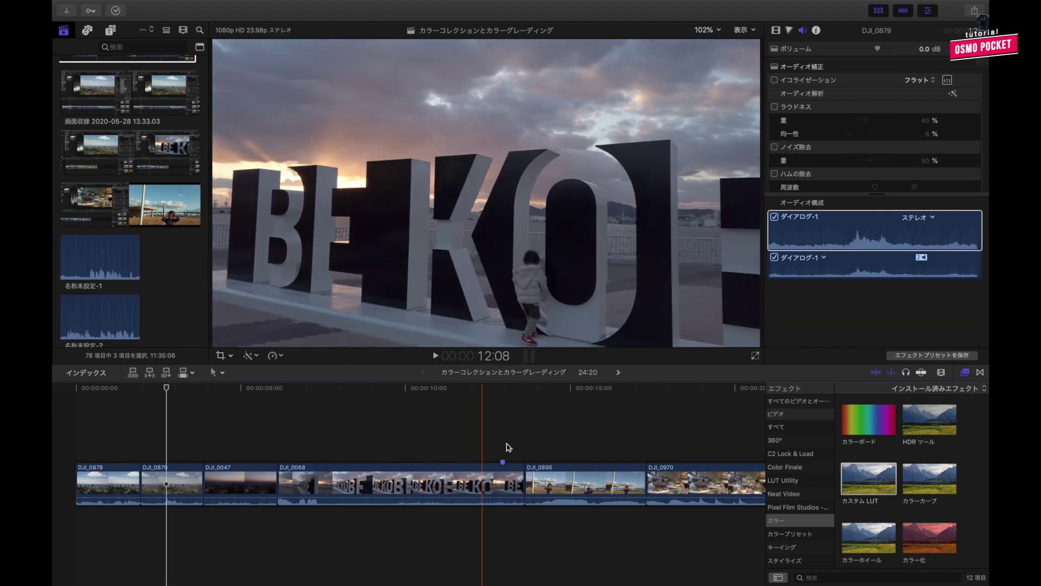
pyautogui.hscroll(3, 576, 450)
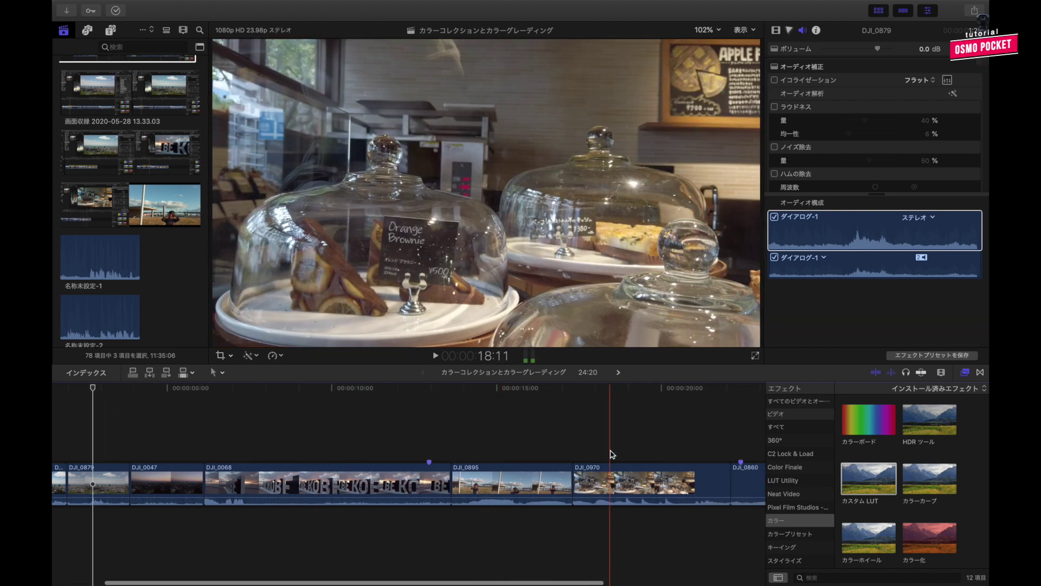
pyautogui.hscroll(3, 611, 453)
pyautogui.hscroll(3, 613, 454)
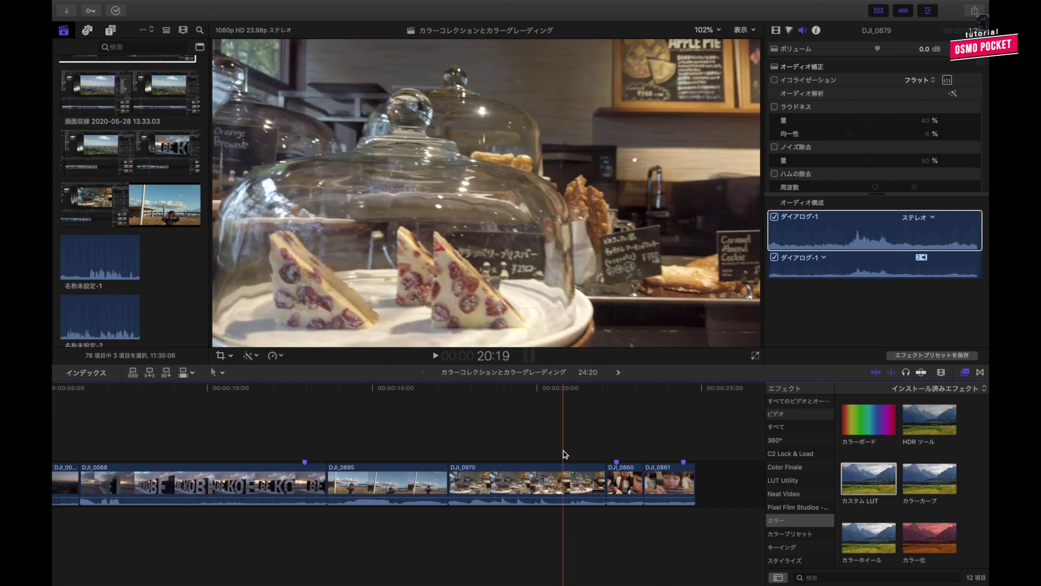
pyautogui.hscroll(-5, 249, 454)
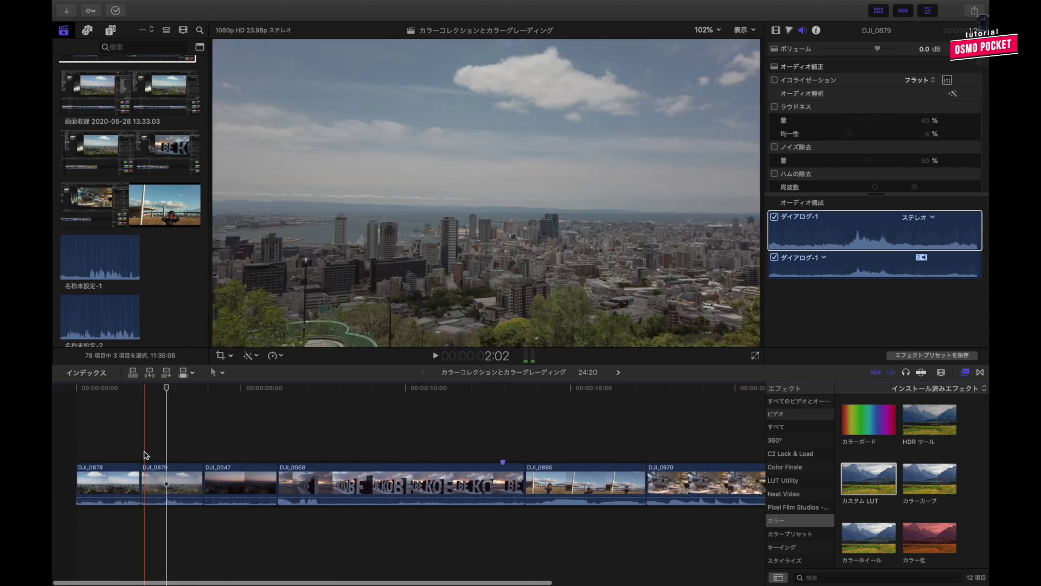
pyautogui.click(159, 482)
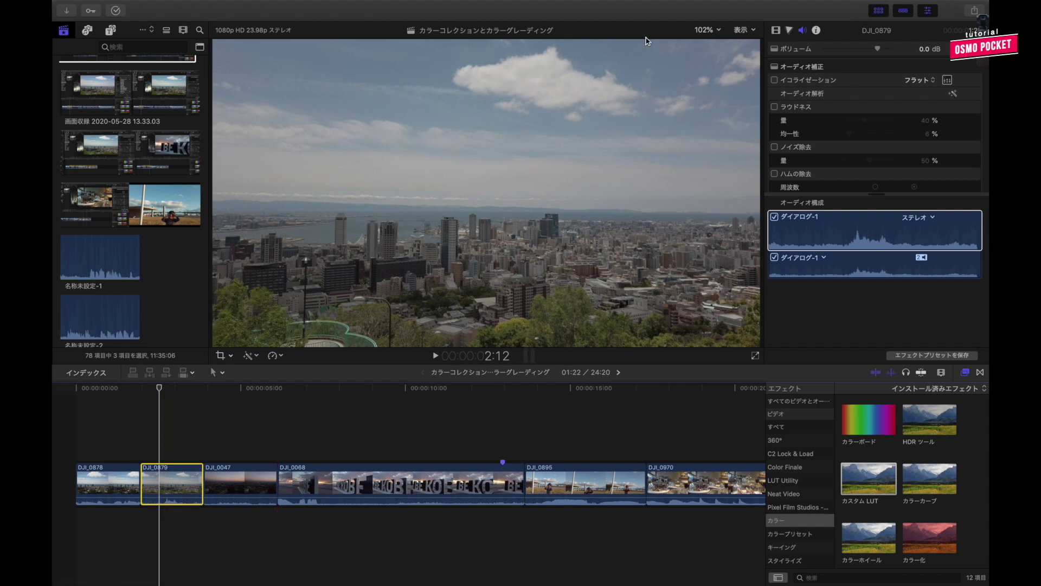
pyautogui.click(752, 31)
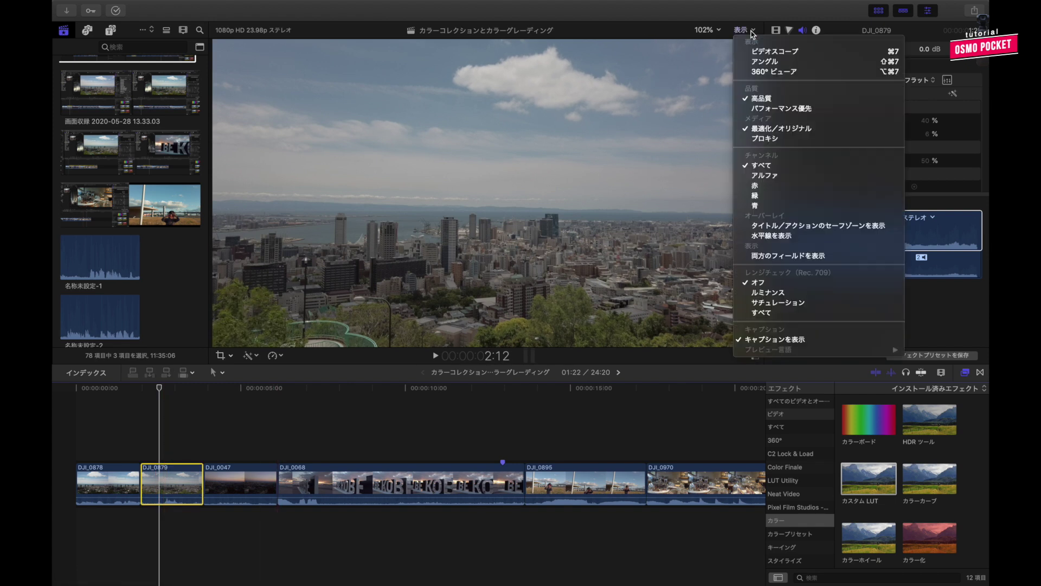
# Show the Rec. 709 luminance waveform scope and bring up the colour inspector.
pyautogui.click(759, 51)
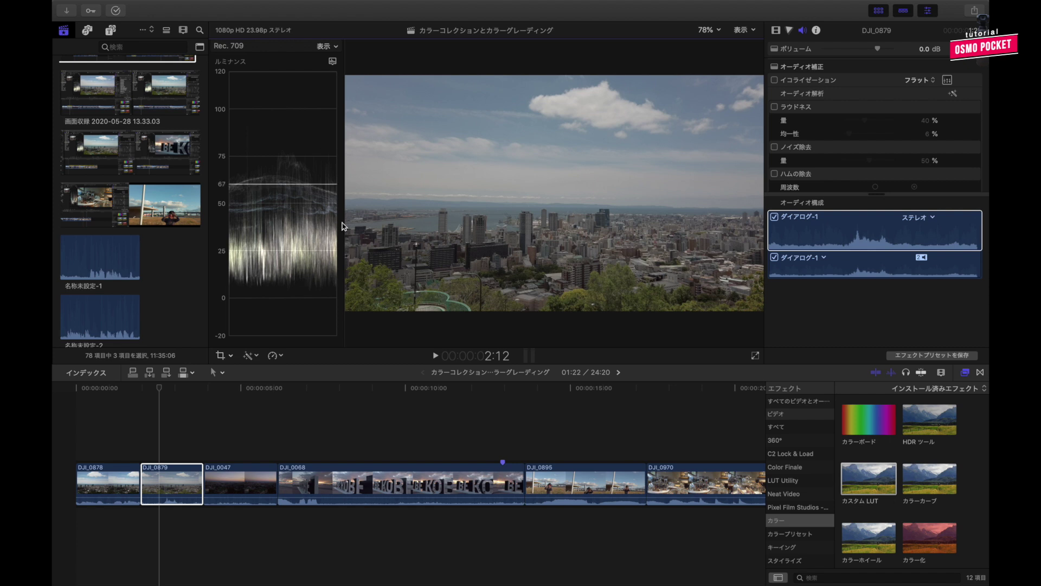
pyautogui.click(789, 31)
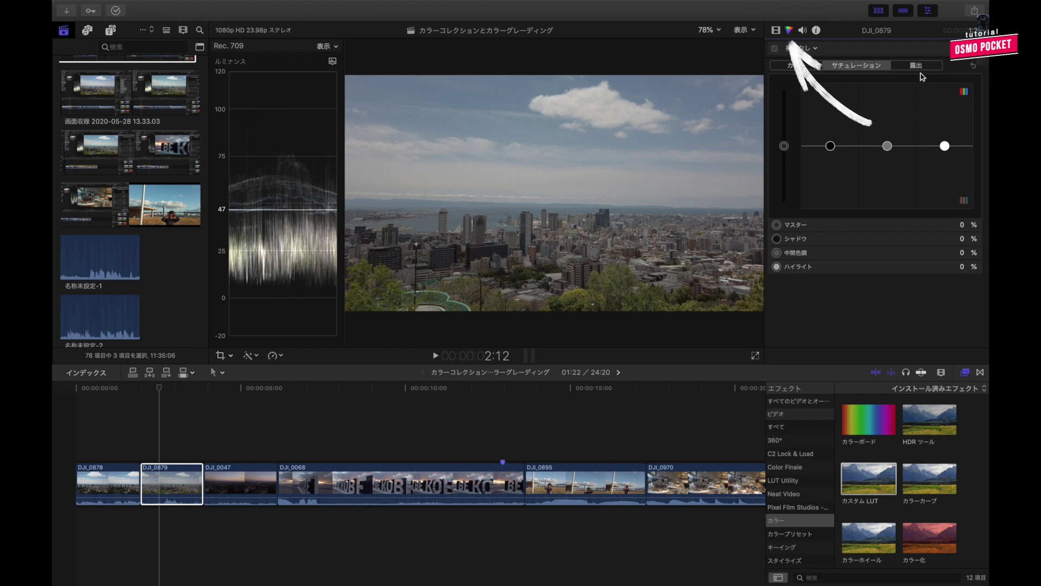
# On DJI_0879's Color Board, brighten midtones, raise highlights 8% and deepen the shadows.
pyautogui.click(922, 67)
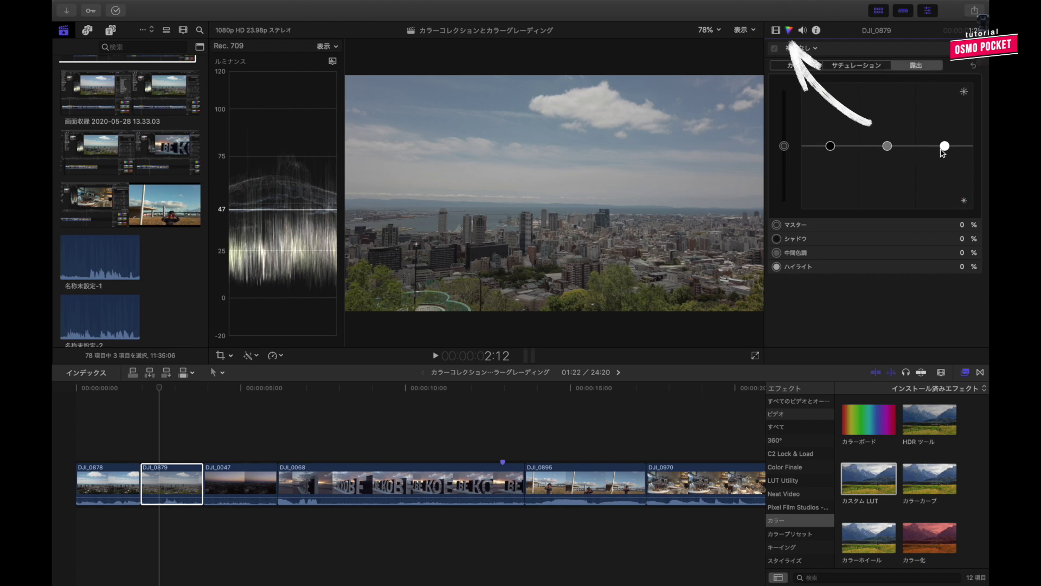
pyautogui.click(944, 152)
pyautogui.moveTo(887, 145); pyautogui.dragTo(888, 140)
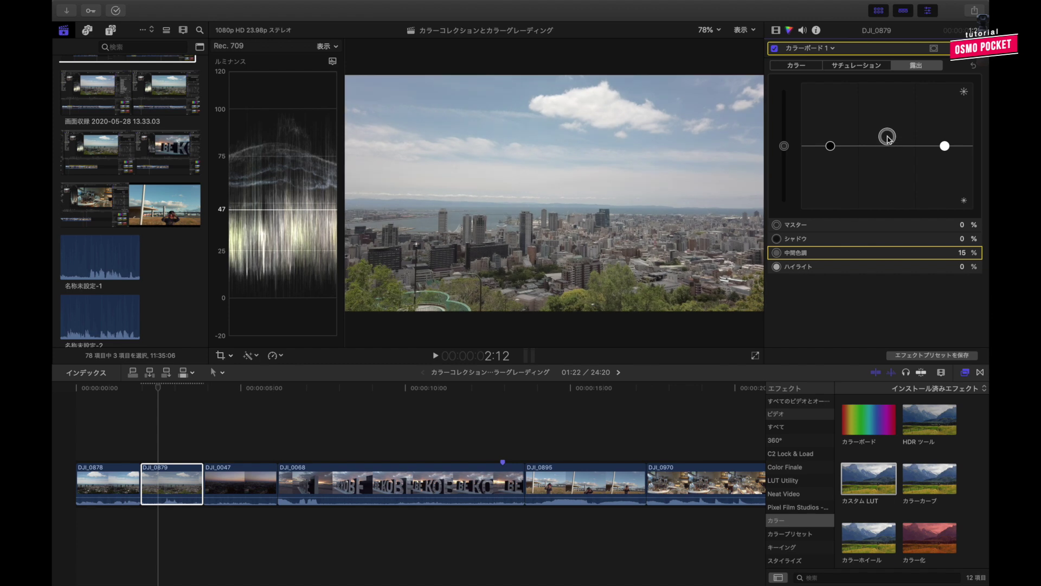
pyautogui.moveTo(945, 146); pyautogui.dragTo(945, 141)
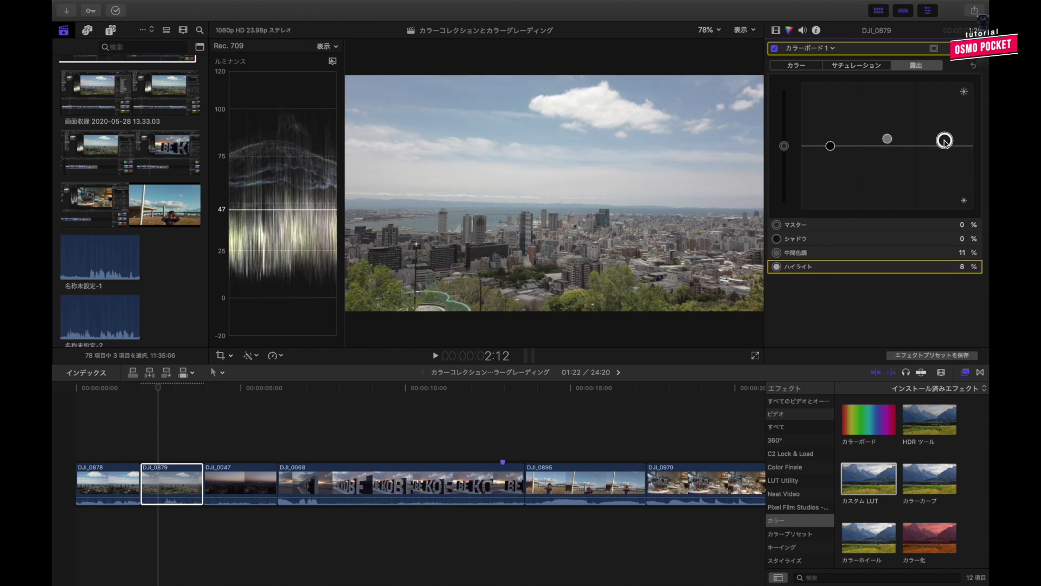
pyautogui.moveTo(828, 149); pyautogui.dragTo(829, 152)
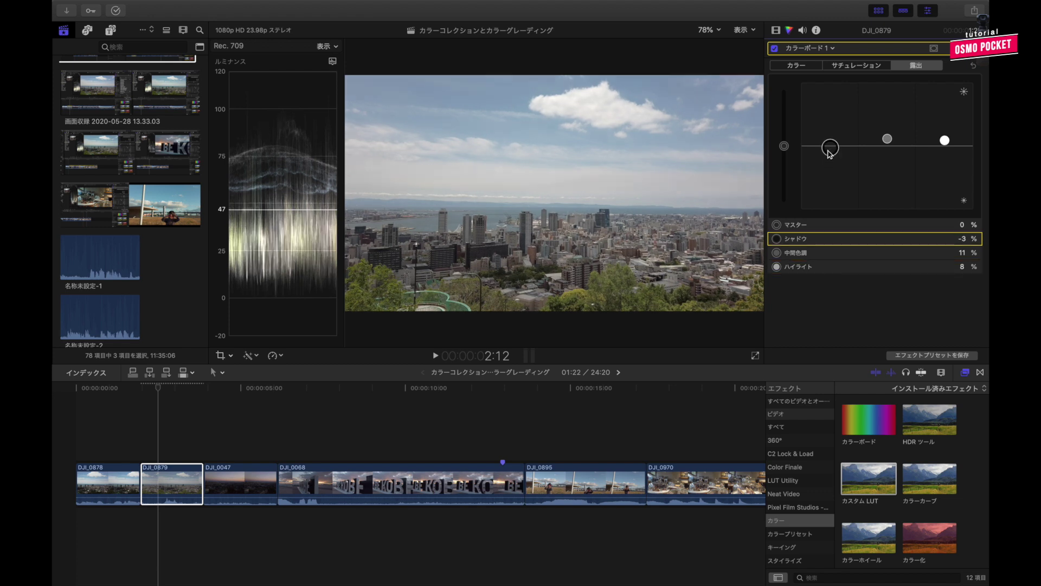
pyautogui.moveTo(828, 153); pyautogui.dragTo(829, 157)
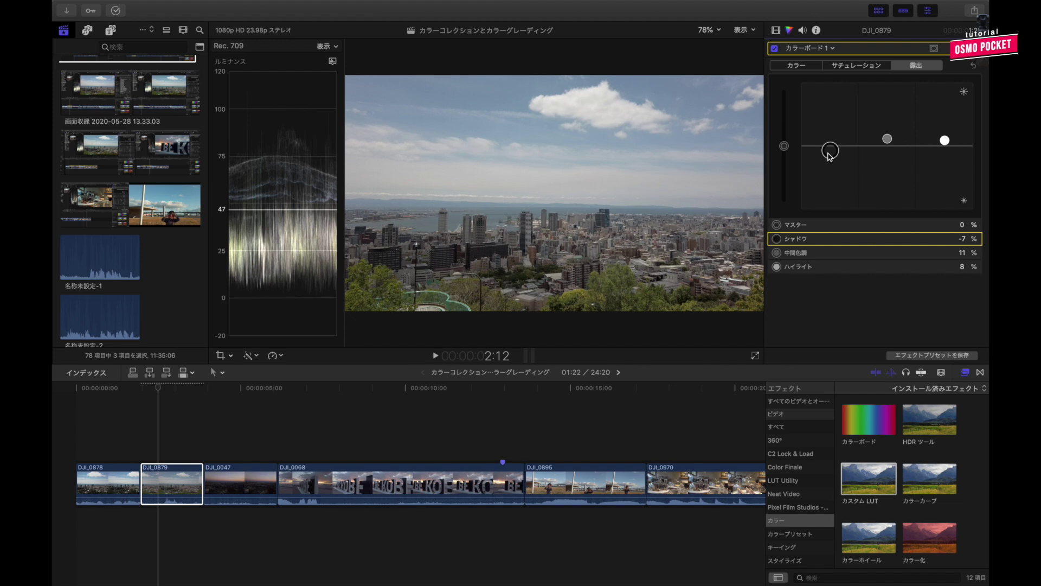
# Raise DJI_0879's master saturation to 47% and toggle the Color Board to compare.
pyautogui.click(188, 454)
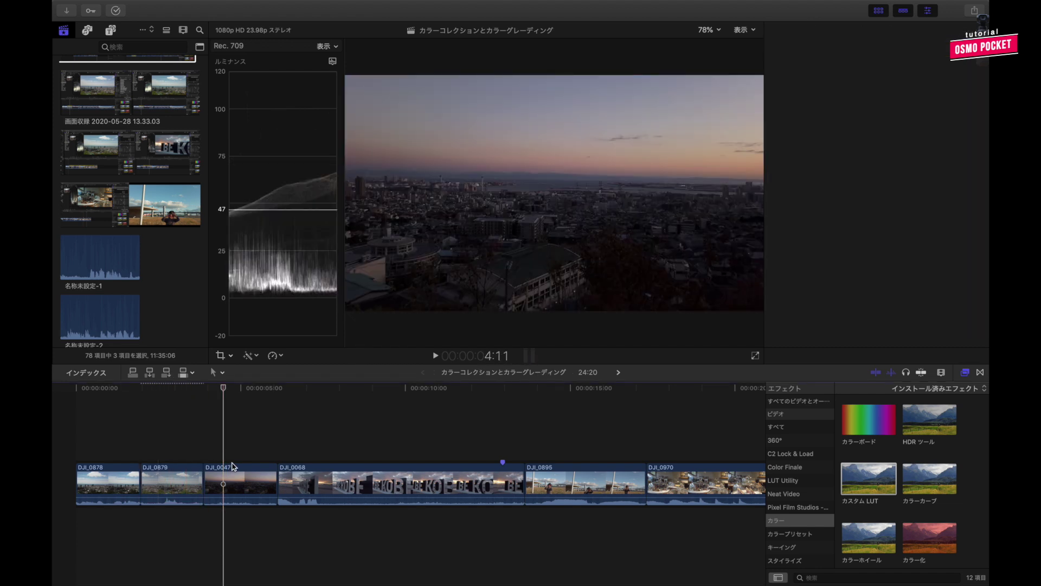
pyautogui.press('ctrl+super+s')
pyautogui.moveTo(784, 146); pyautogui.dragTo(780, 116)
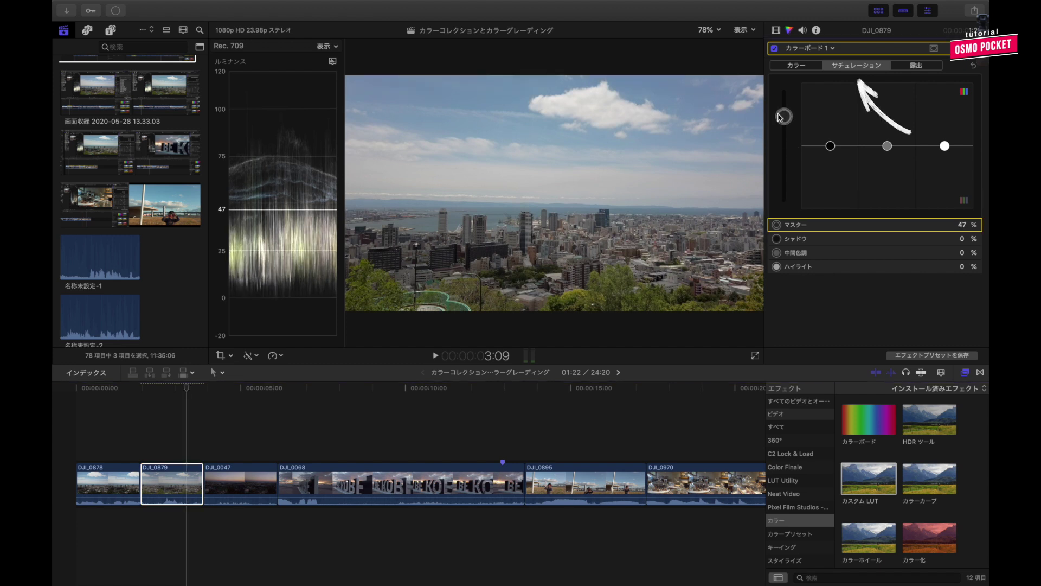
pyautogui.click(774, 48)
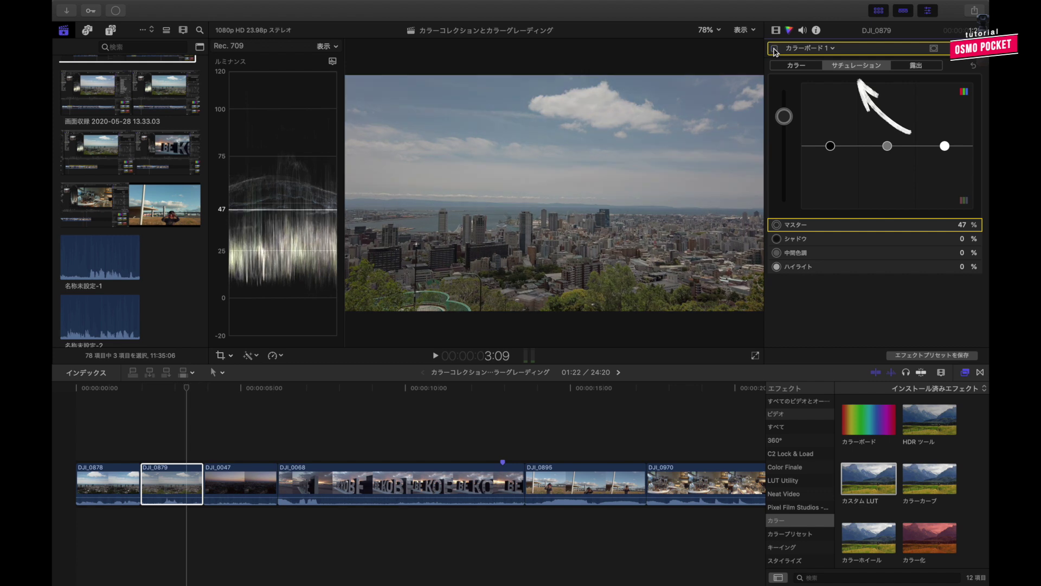
pyautogui.click(774, 49)
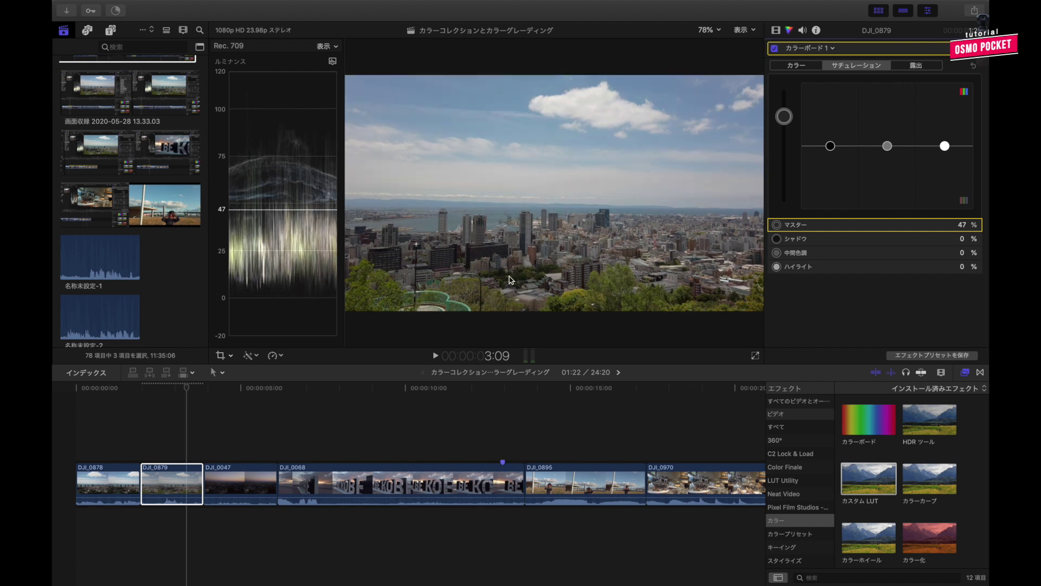
pyautogui.click(242, 479)
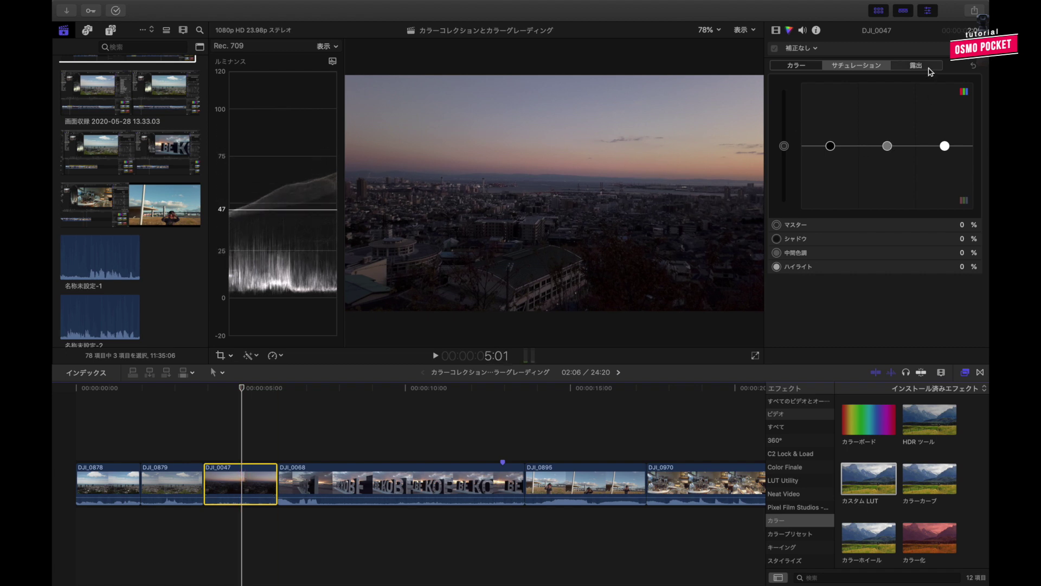
# Set DJI_0047's midtones to 11%, highlights to 22% and master saturation to 48%.
pyautogui.click(929, 67)
pyautogui.moveTo(887, 147); pyautogui.dragTo(945, 132)
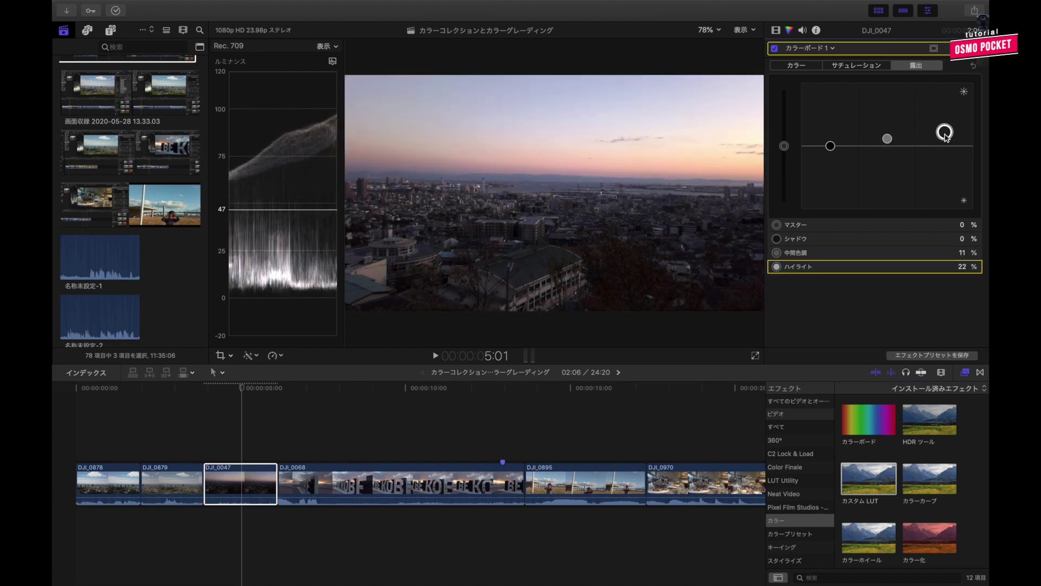
pyautogui.click(875, 66)
pyautogui.moveTo(791, 146); pyautogui.dragTo(786, 115)
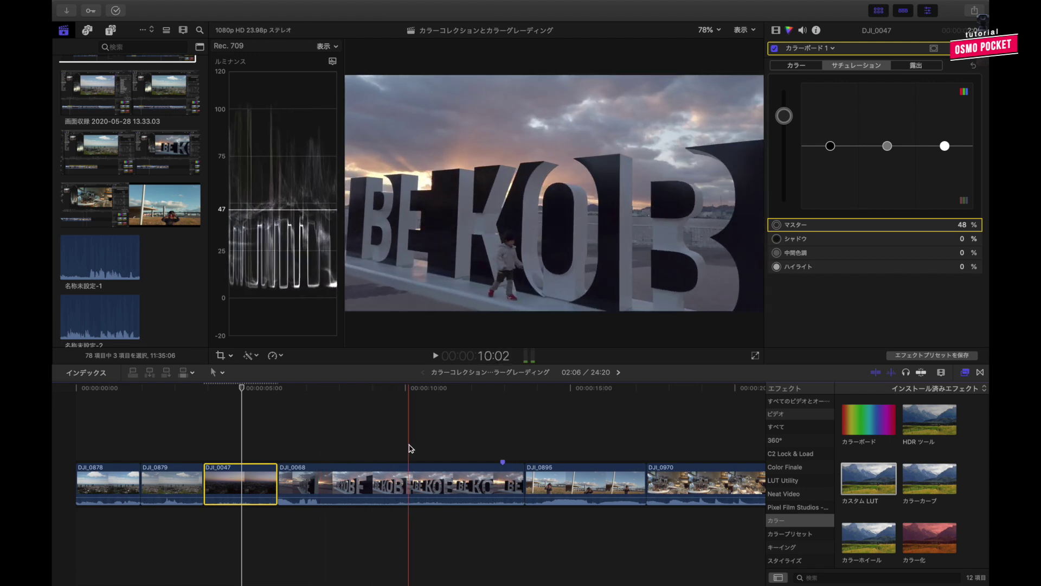
pyautogui.click(300, 450)
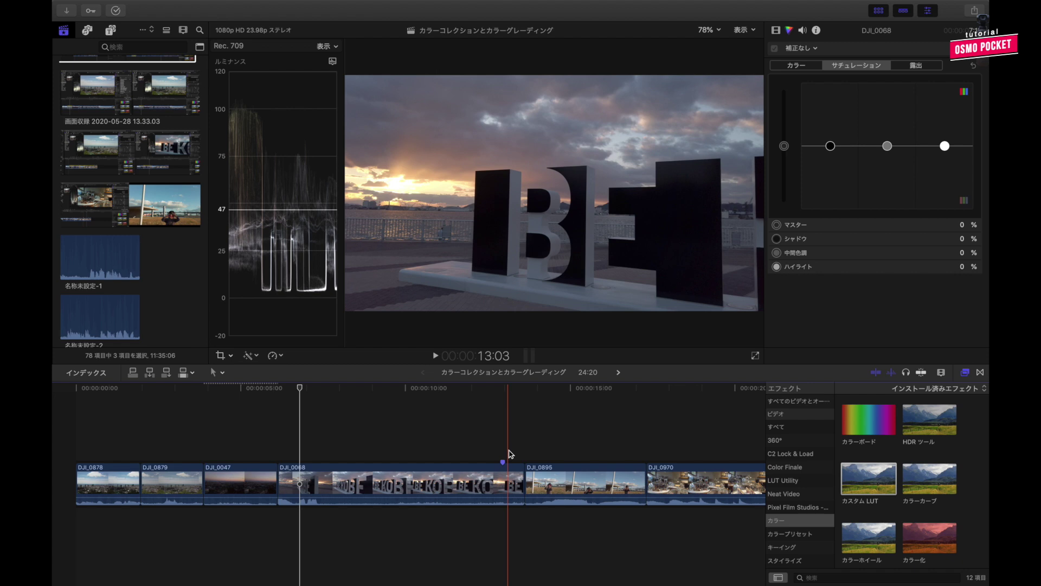
pyautogui.click(502, 452)
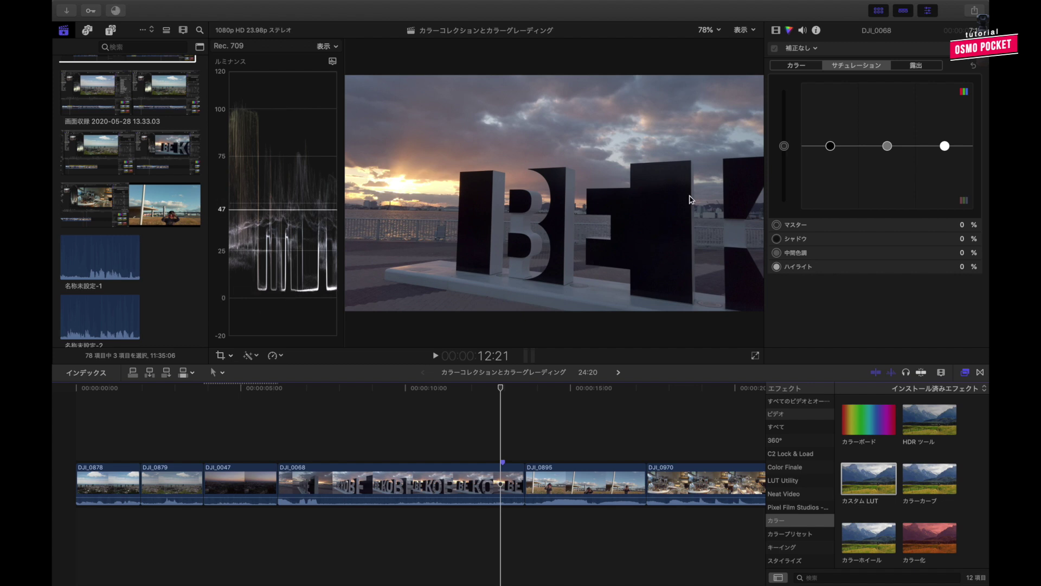
# Set DJI_0068's shadows -6%, midtones 19%, highlights -23% and master saturation 46%.
pyautogui.click(926, 67)
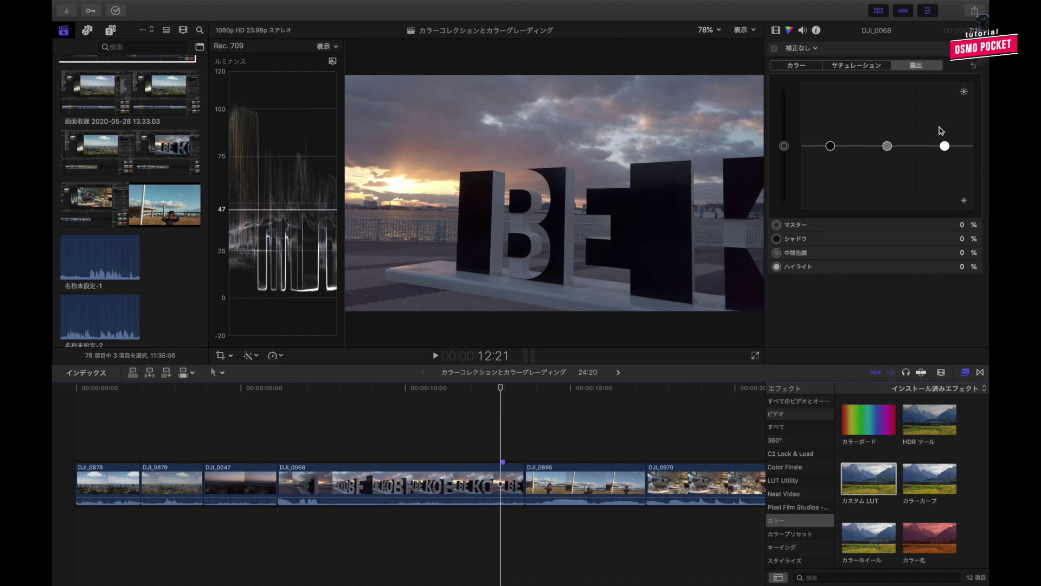
pyautogui.moveTo(891, 147); pyautogui.dragTo(892, 138)
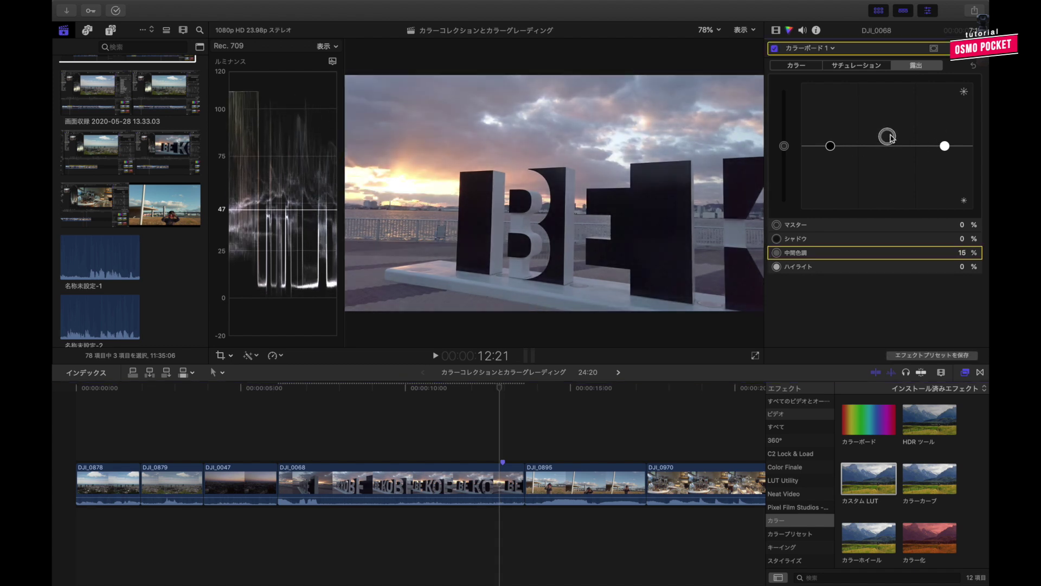
pyautogui.moveTo(945, 146); pyautogui.dragTo(945, 160)
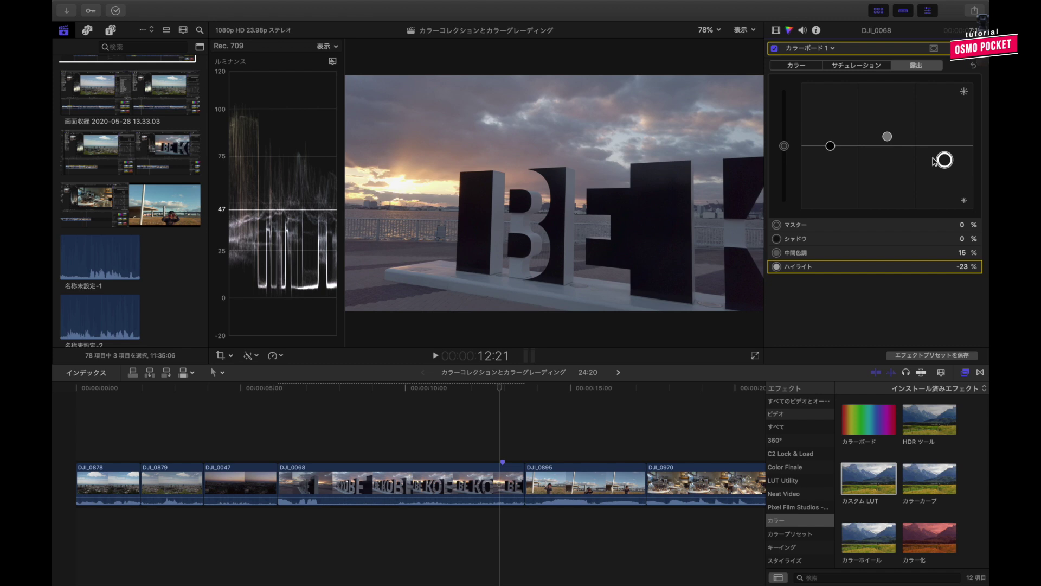
pyautogui.moveTo(830, 146); pyautogui.dragTo(833, 156)
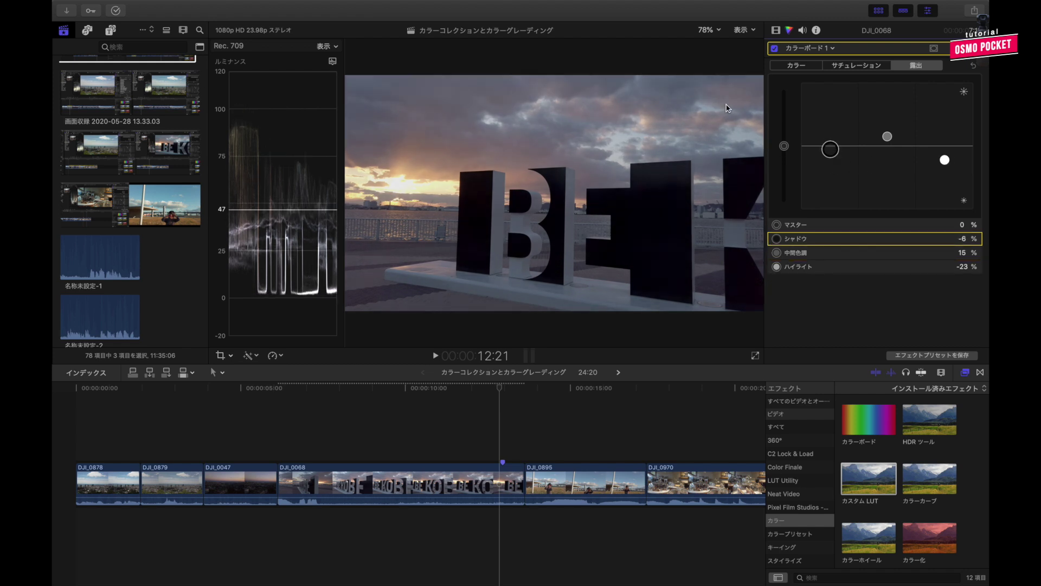
pyautogui.moveTo(889, 139); pyautogui.dragTo(887, 137)
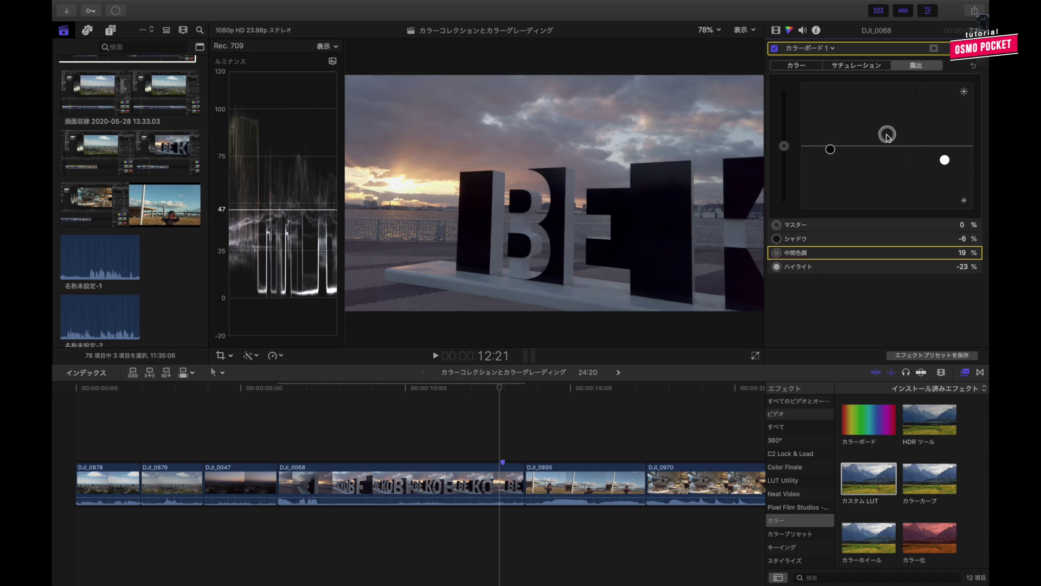
pyautogui.click(864, 68)
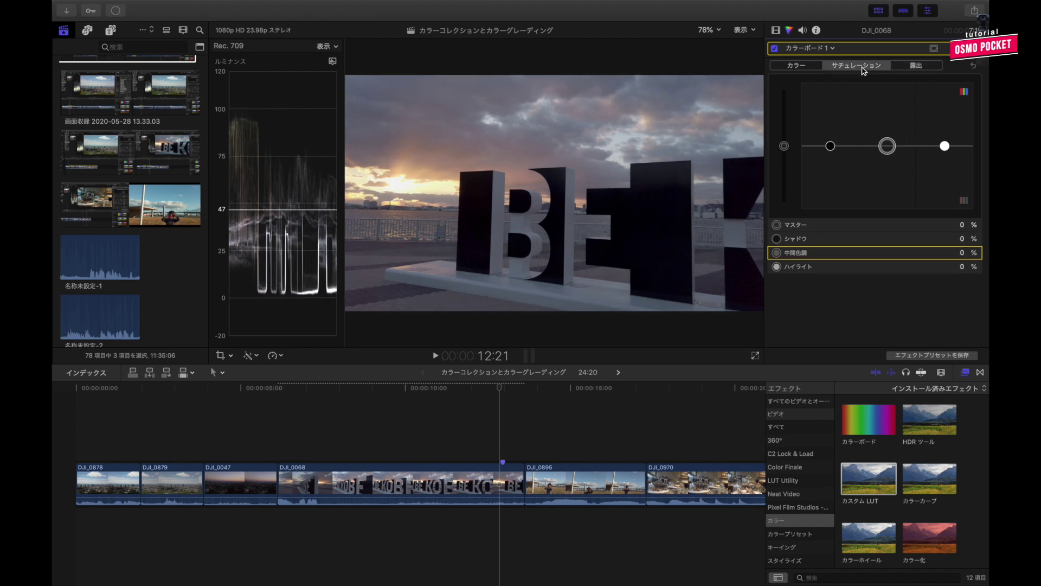
pyautogui.moveTo(782, 148); pyautogui.dragTo(787, 112)
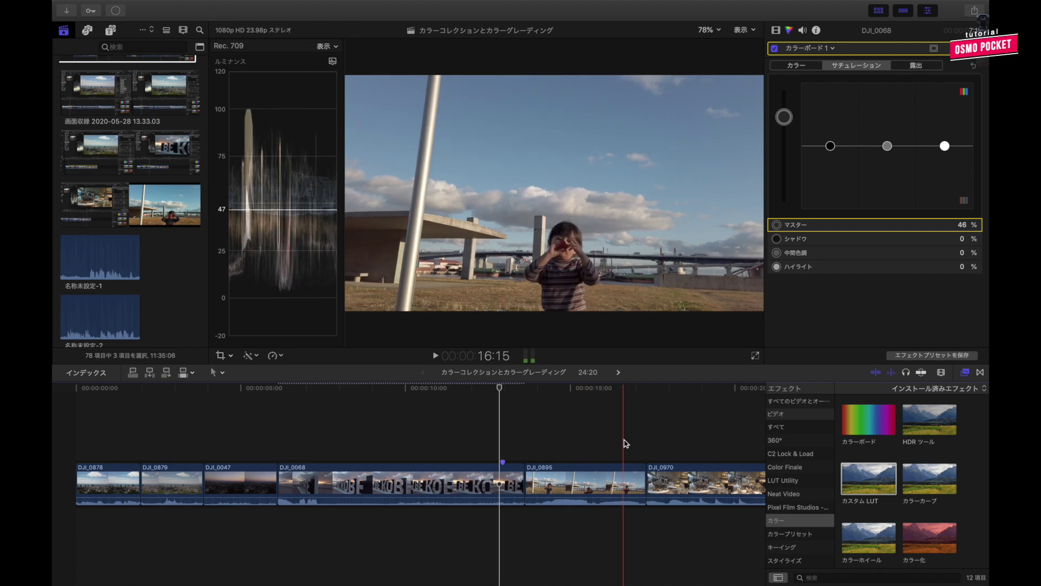
# Select DJI_0895 and set its midtones to 27%, highlights -25% and shadows -9%.
pyautogui.click(627, 444)
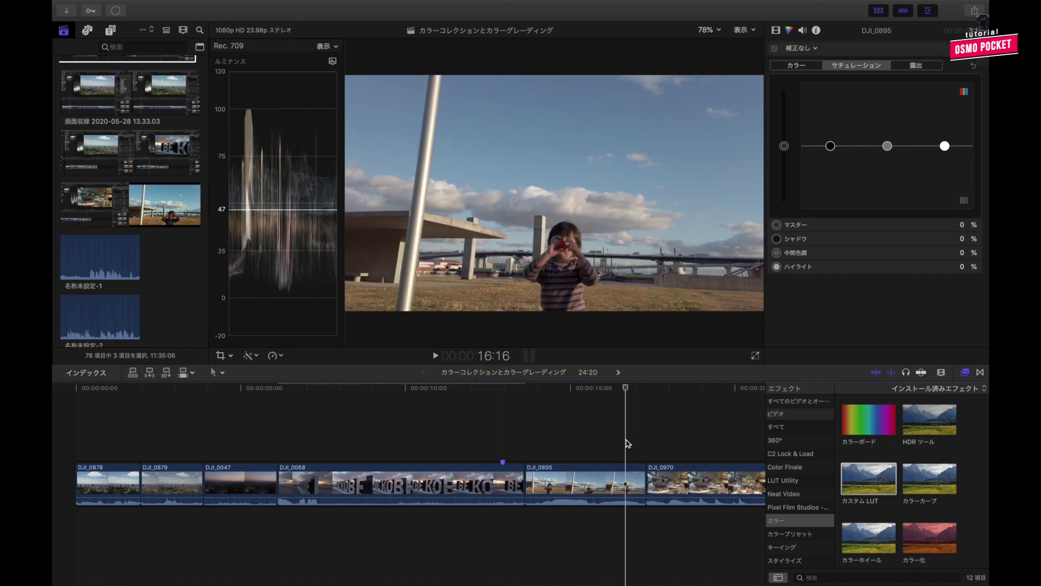
pyautogui.click(612, 444)
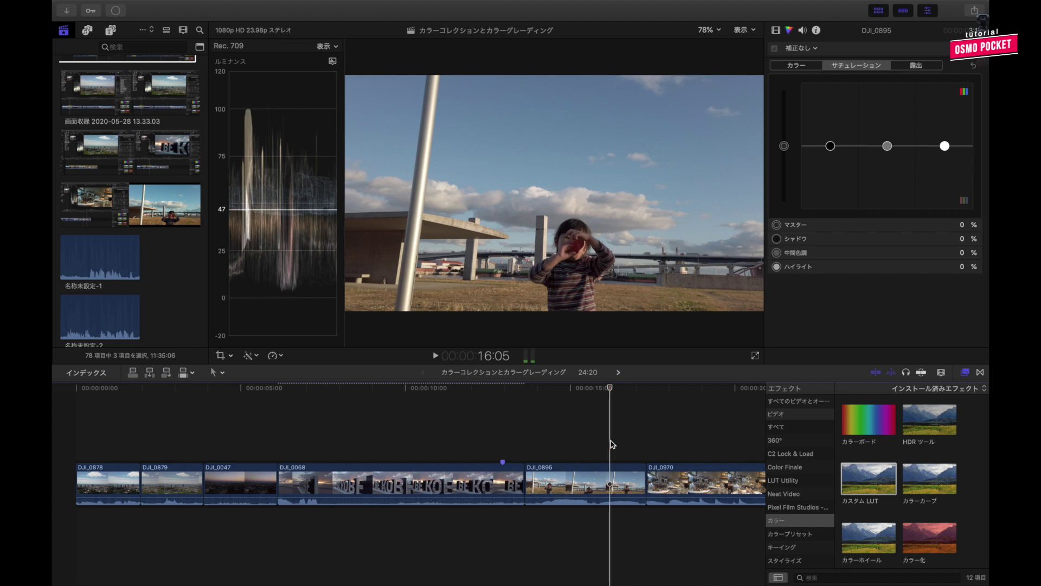
pyautogui.click(920, 70)
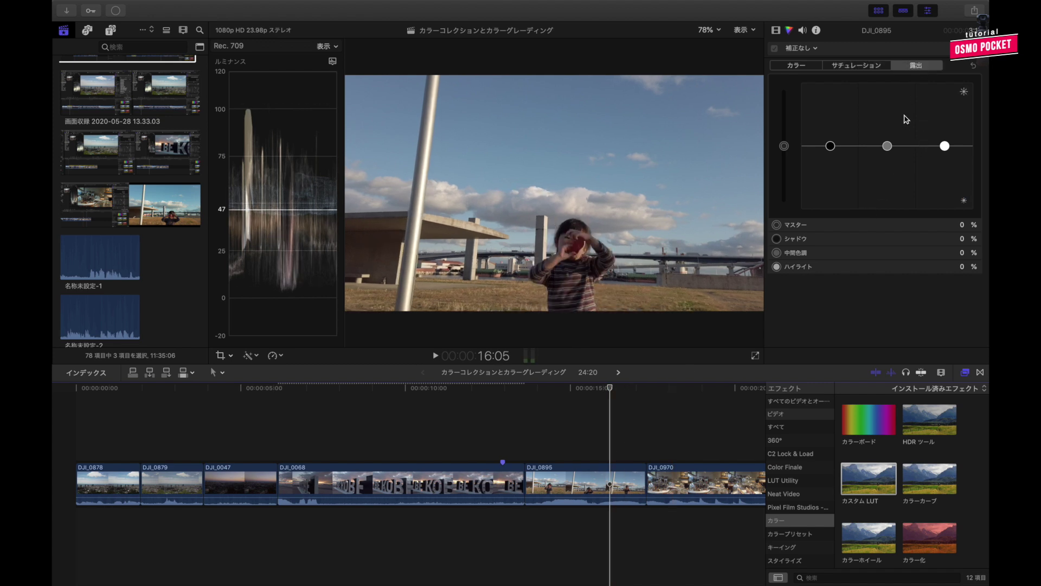
pyautogui.moveTo(888, 146); pyautogui.dragTo(887, 134)
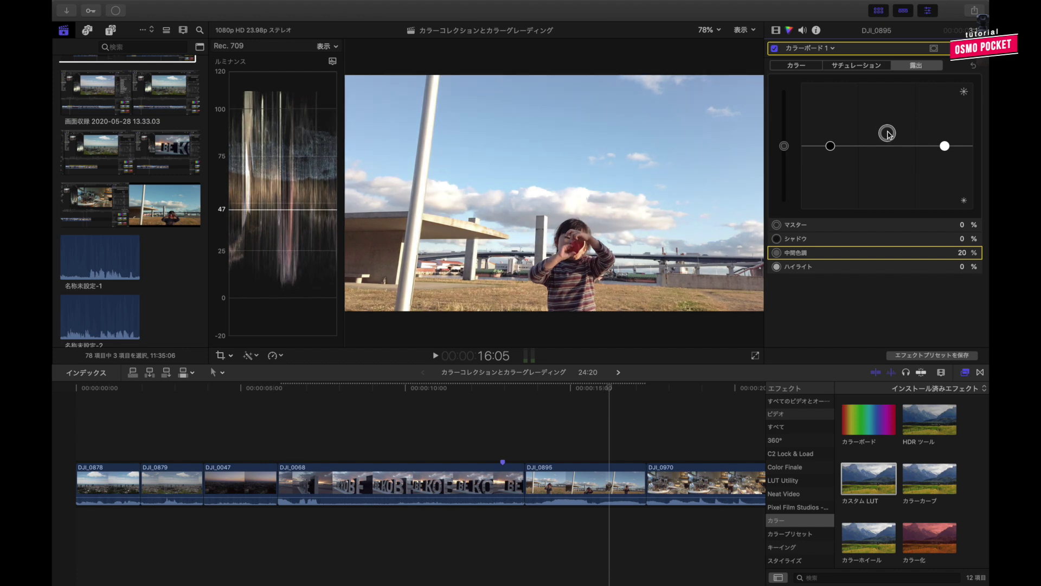
pyautogui.click(945, 147)
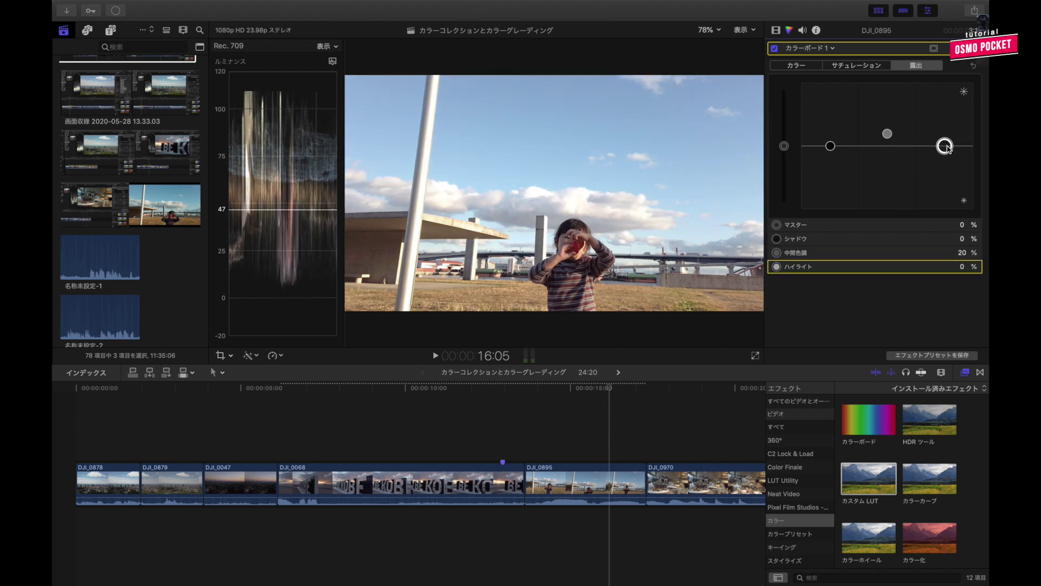
pyautogui.moveTo(946, 148); pyautogui.dragTo(950, 163)
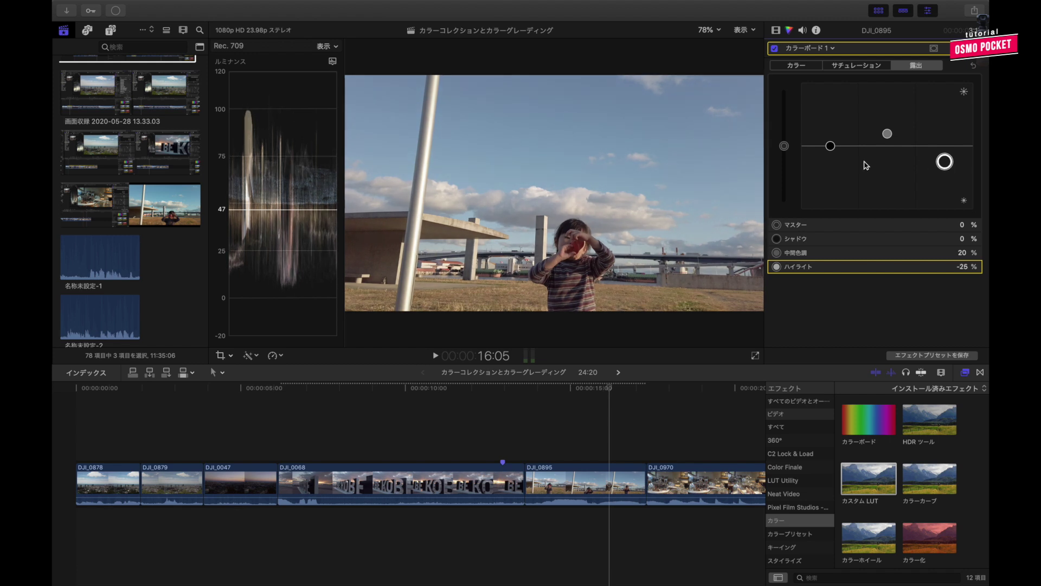
pyautogui.moveTo(835, 150); pyautogui.dragTo(834, 152)
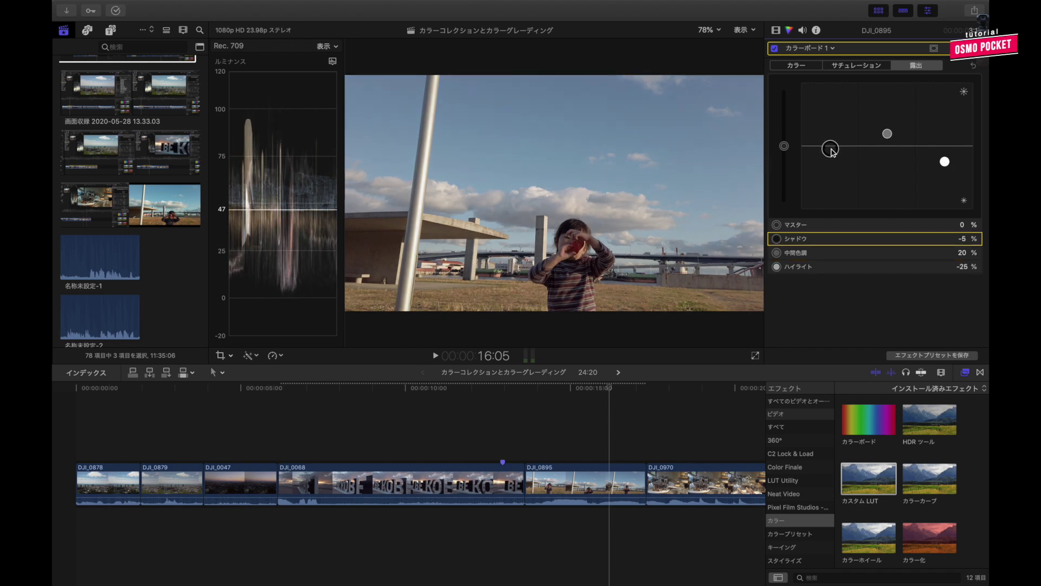
pyautogui.moveTo(834, 152); pyautogui.dragTo(834, 155)
pyautogui.moveTo(887, 133); pyautogui.dragTo(887, 129)
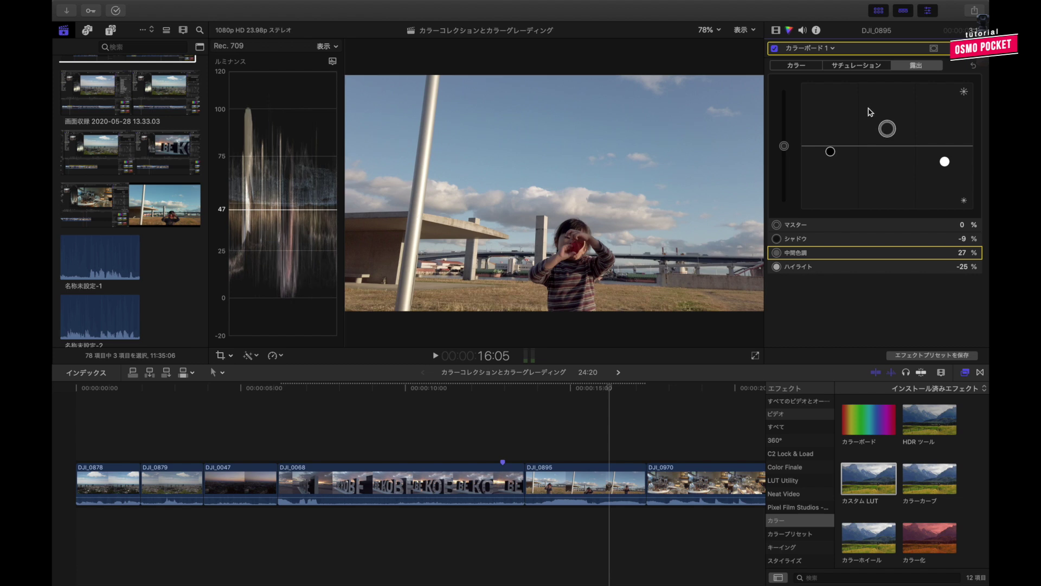
# Set DJI_0895's master saturation to 48% and toggle the correction to compare.
pyautogui.click(853, 65)
pyautogui.moveTo(784, 146); pyautogui.dragTo(782, 103)
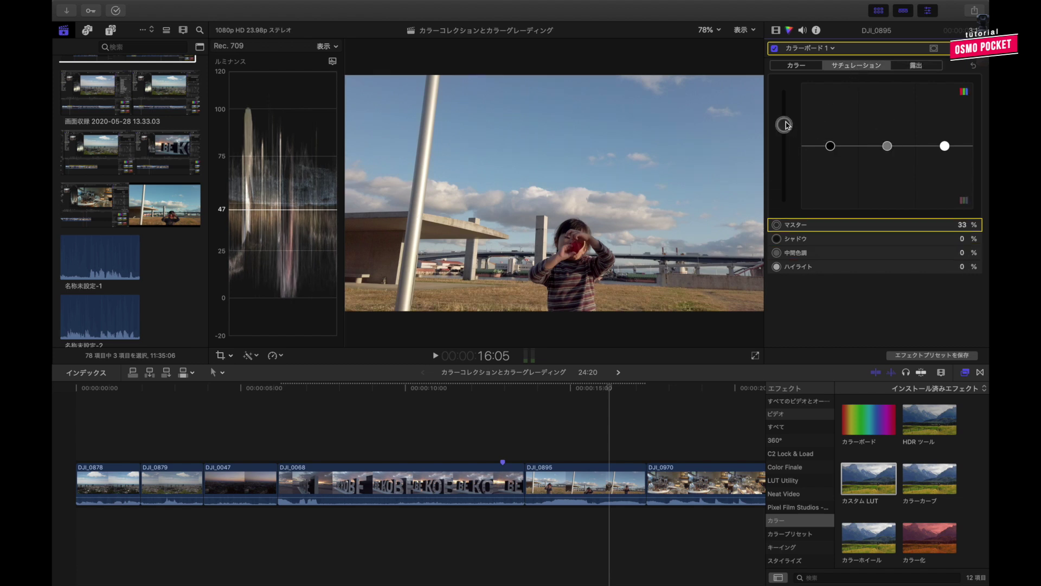
pyautogui.moveTo(783, 107); pyautogui.dragTo(783, 116)
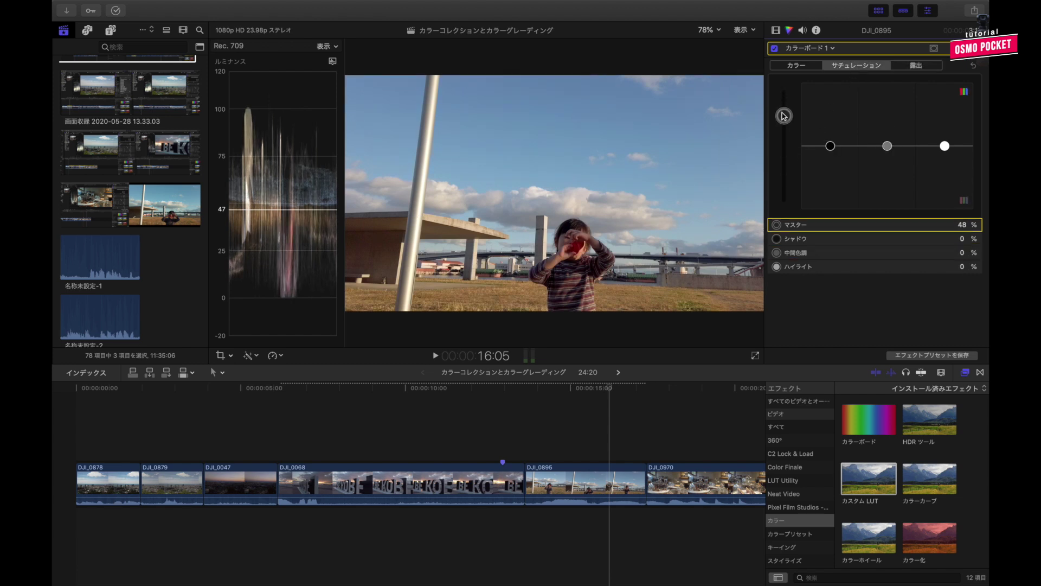
pyautogui.click(775, 49)
pyautogui.click(775, 48)
pyautogui.click(775, 49)
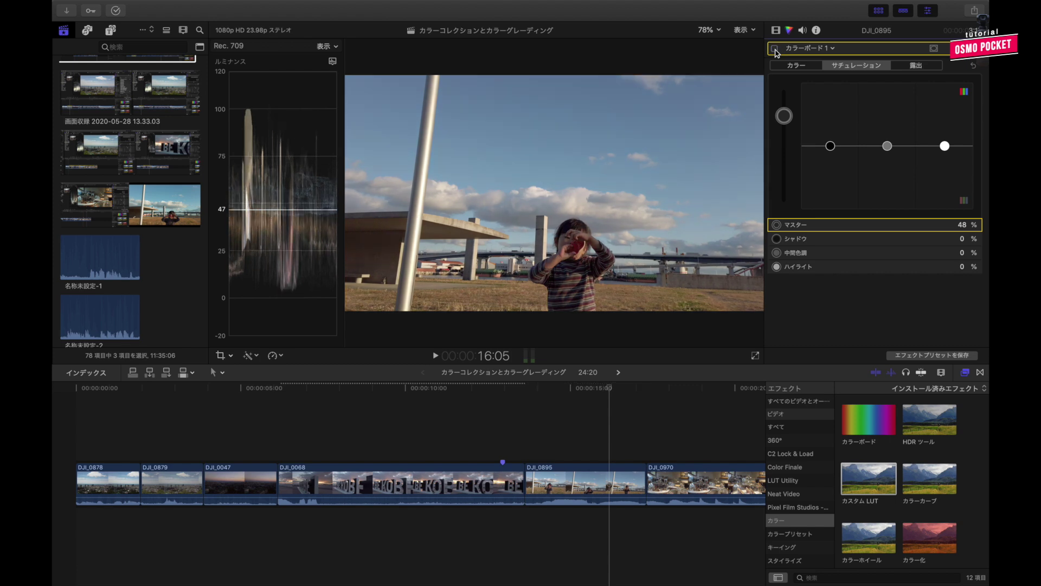
pyautogui.click(775, 49)
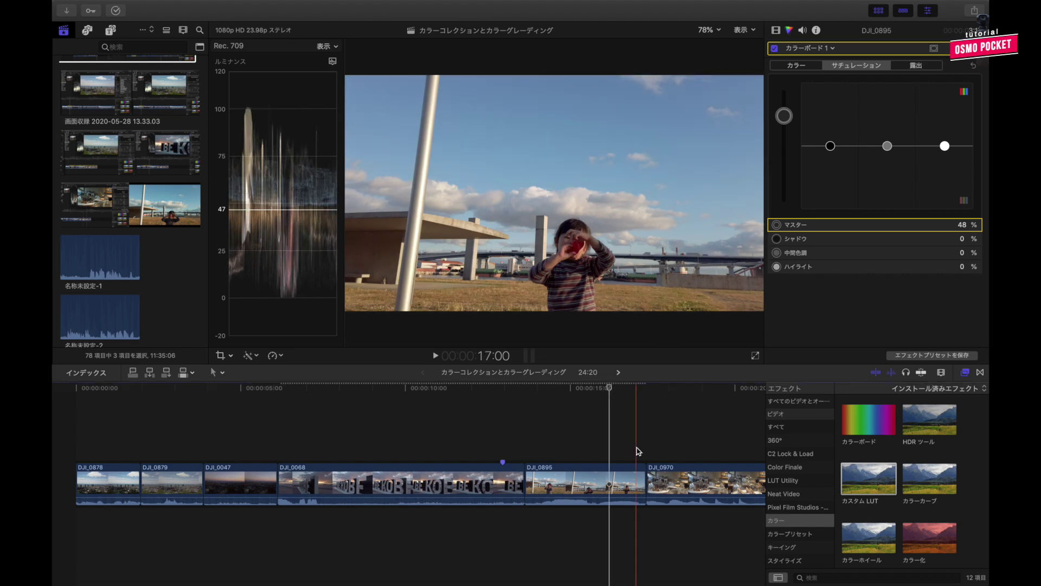
pyautogui.hscroll(5, 632, 448)
# Set the cake clip DJI_0970's highlights to -13%, shadows -11% and midtones 15%.
pyautogui.click(670, 452)
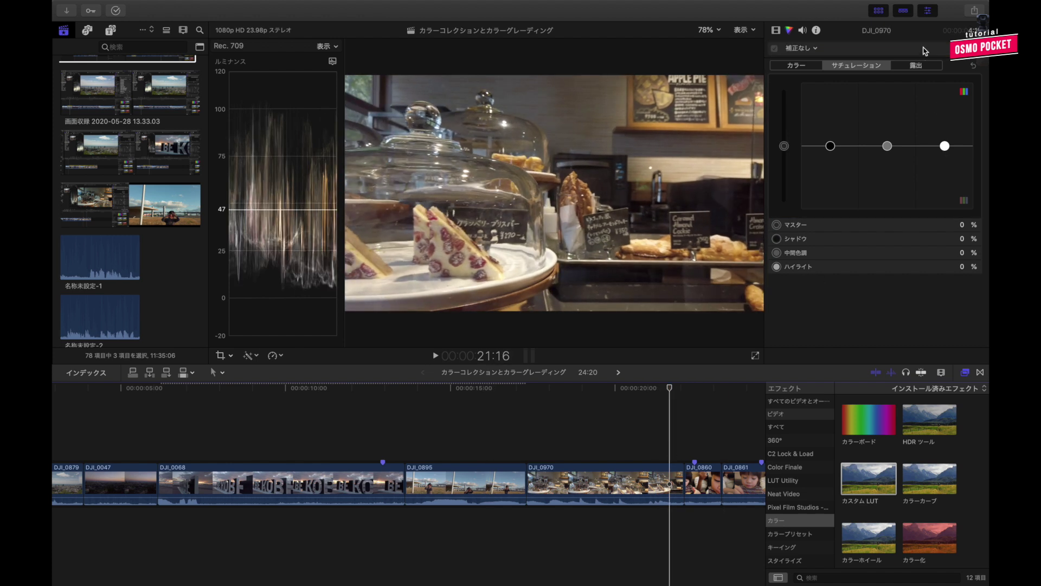
pyautogui.click(925, 66)
pyautogui.moveTo(945, 146)
pyautogui.mouseDown()
pyautogui.moveTo(885, 138)
pyautogui.moveTo(945, 153)
pyautogui.mouseUp()
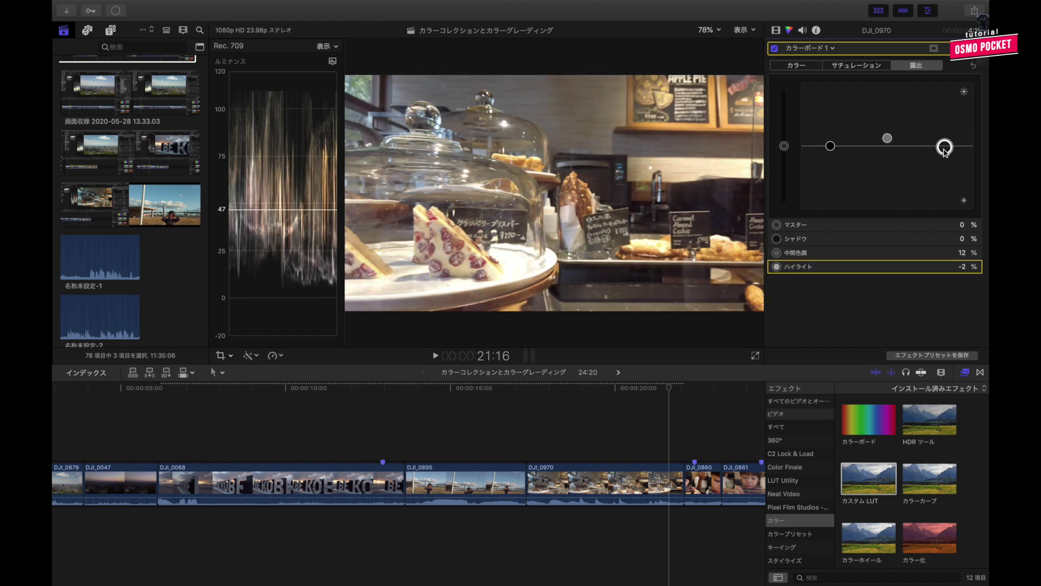
pyautogui.moveTo(945, 150); pyautogui.dragTo(944, 156)
pyautogui.moveTo(831, 147); pyautogui.dragTo(833, 161)
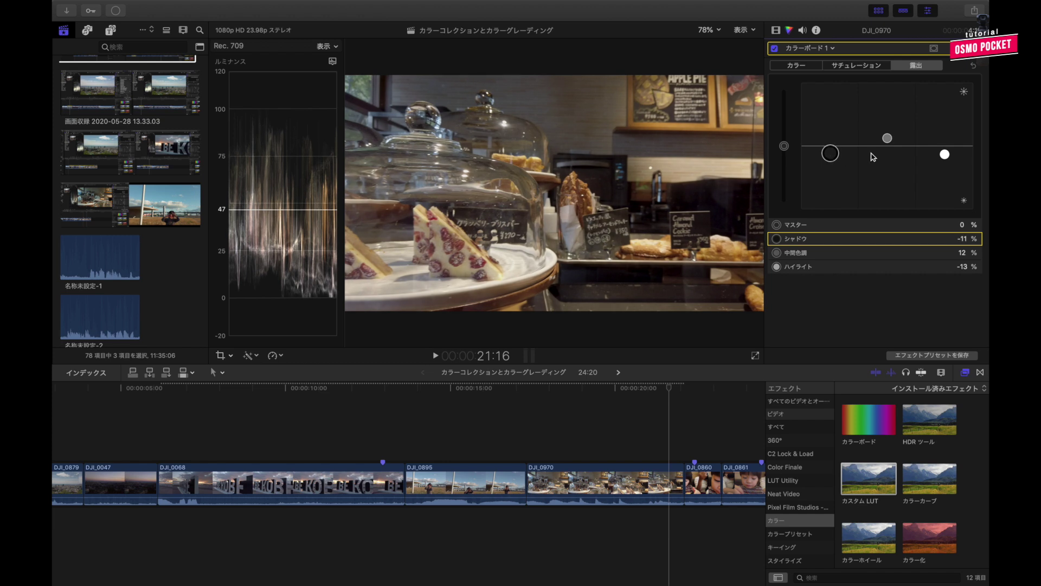
pyautogui.moveTo(887, 138); pyautogui.dragTo(888, 136)
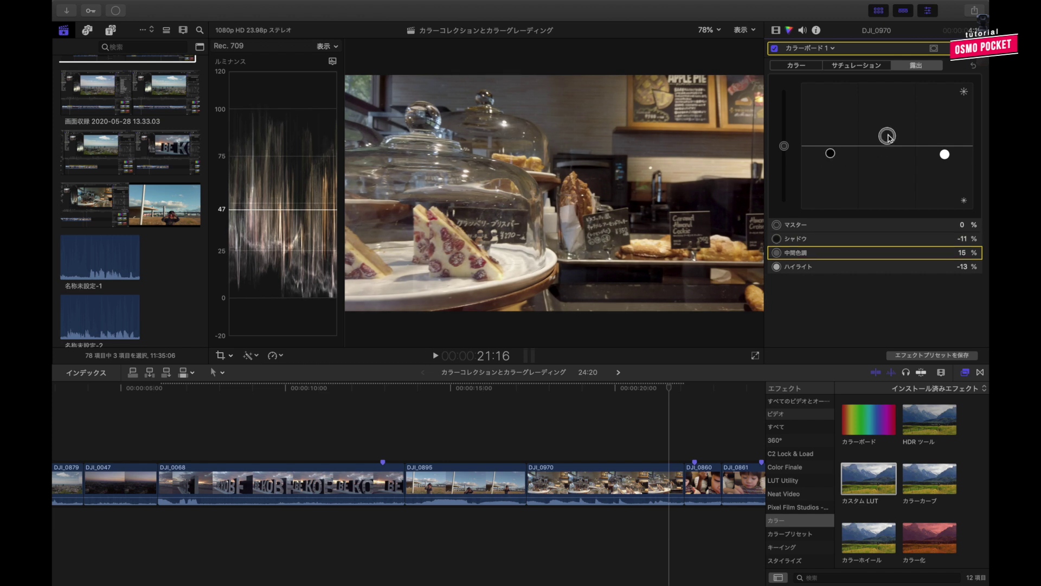
# Raise DJI_0970's master saturation to 41% and toggle the correction to compare.
pyautogui.click(870, 65)
pyautogui.moveTo(785, 147); pyautogui.dragTo(785, 122)
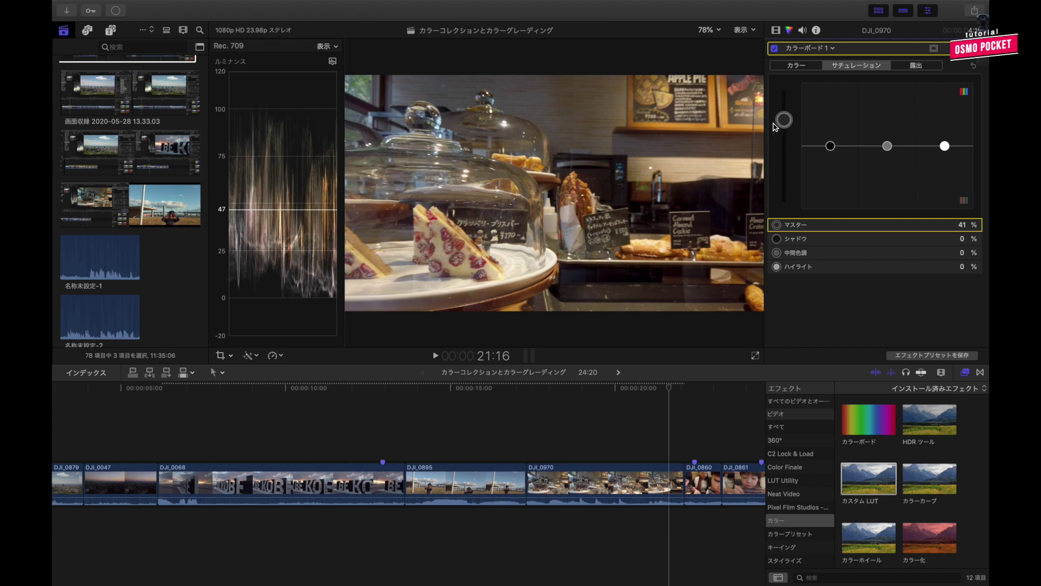
pyautogui.click(775, 49)
pyautogui.click(775, 48)
pyautogui.click(775, 48)
pyautogui.click(775, 49)
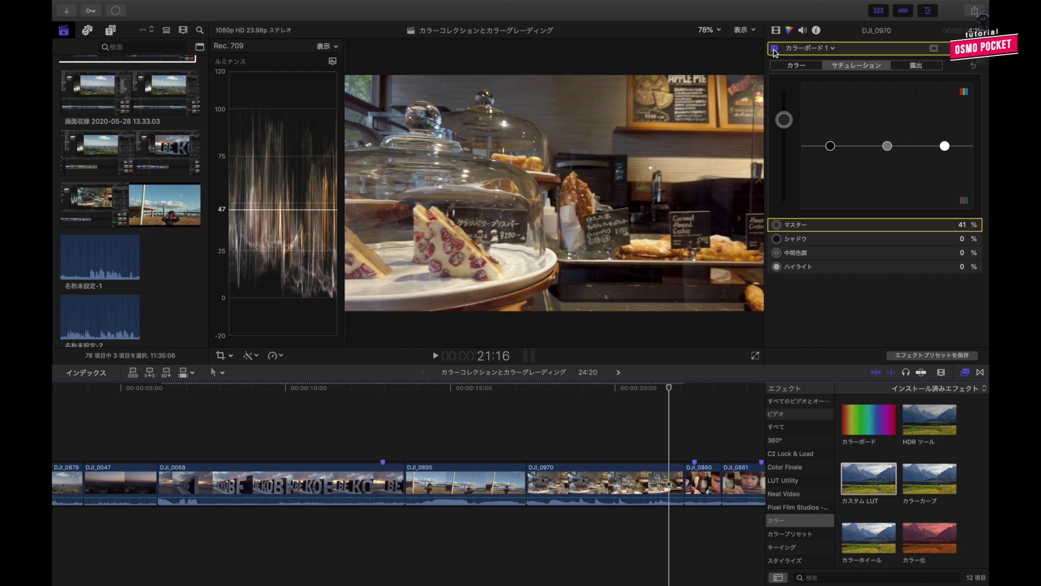
pyautogui.hscroll(3, 633, 452)
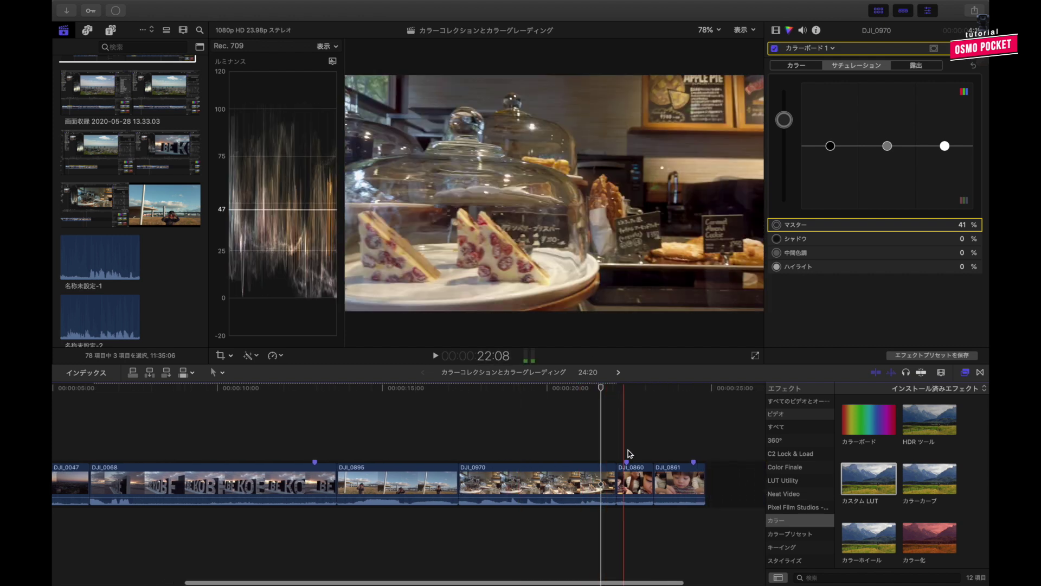
# Raise the close-up clip DJI_0861's highlights to 21% and lower its shadows to -5%.
pyautogui.click(672, 453)
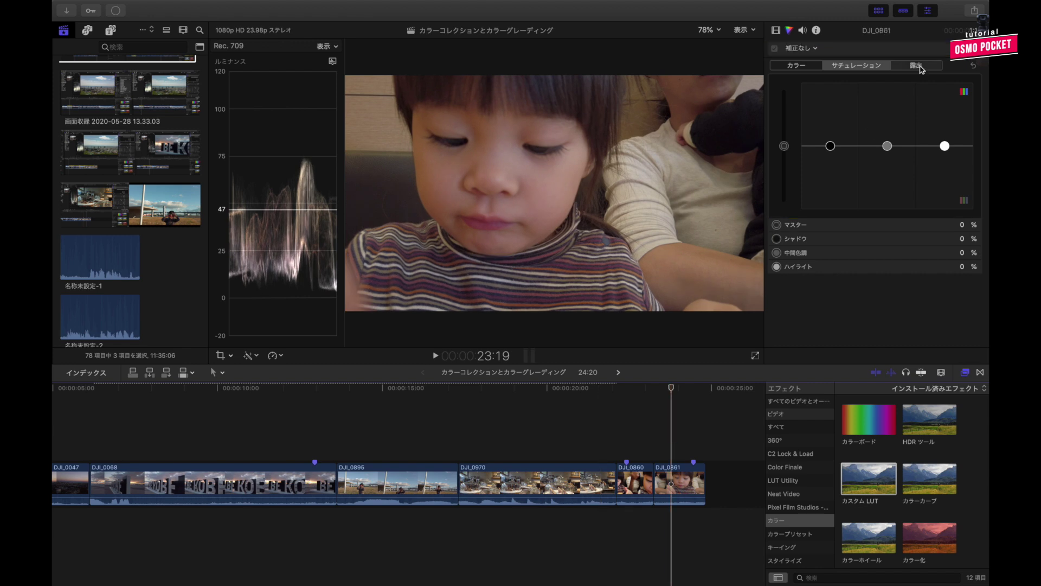
pyautogui.click(917, 65)
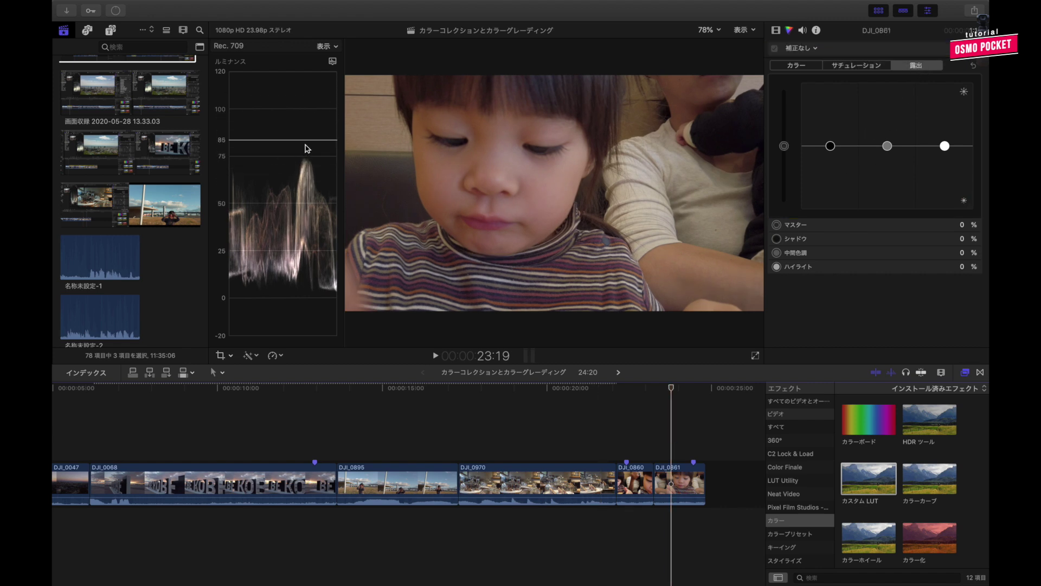
pyautogui.moveTo(945, 146)
pyautogui.mouseDown()
pyautogui.moveTo(945, 136)
pyautogui.moveTo(887, 141)
pyautogui.moveTo(944, 133)
pyautogui.mouseUp()
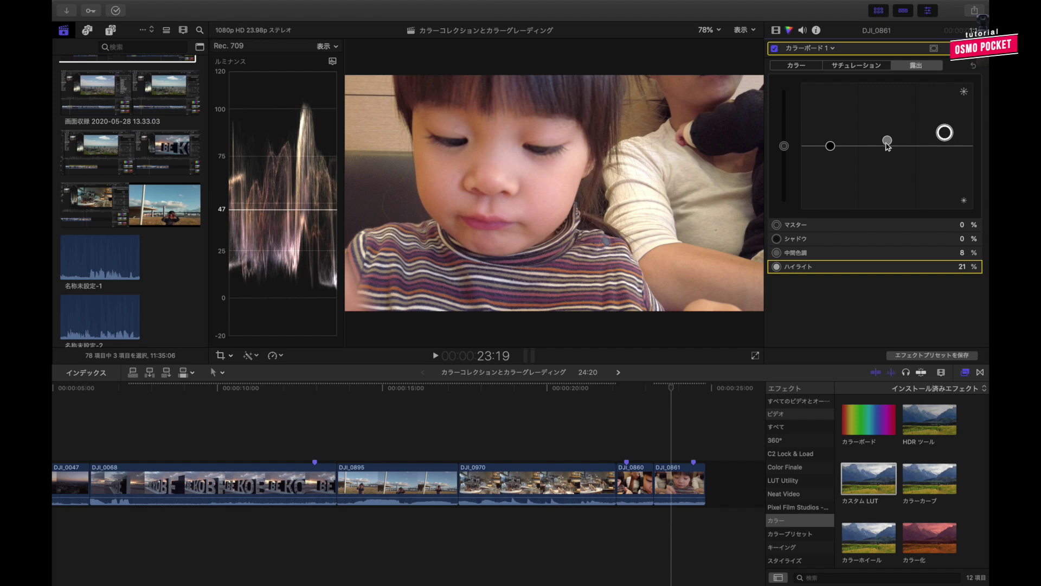
pyautogui.moveTo(830, 147); pyautogui.dragTo(831, 151)
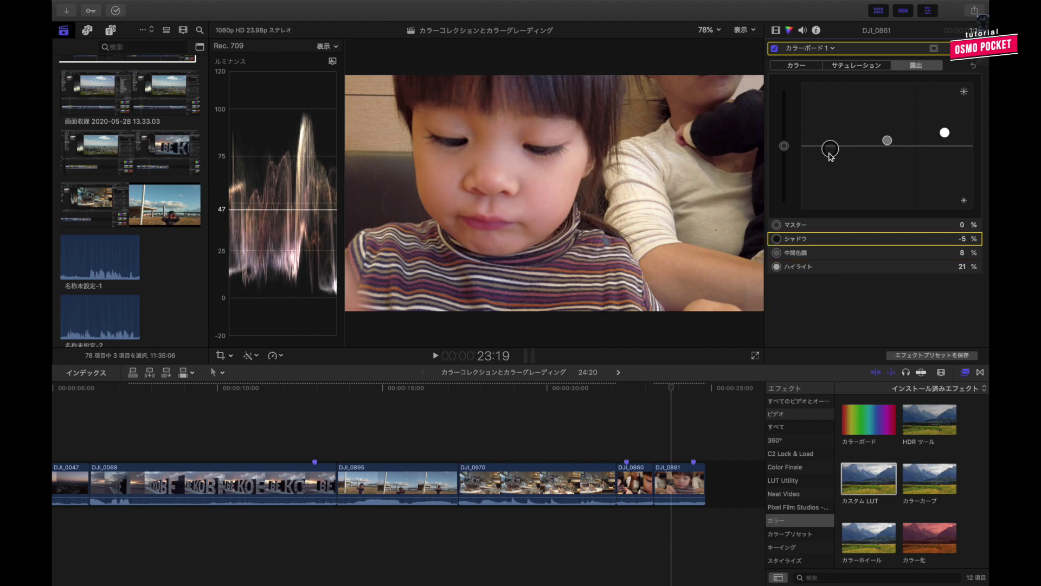
# Set DJI_0861's master saturation to 21% and toggle the correction to compare.
pyautogui.click(873, 65)
pyautogui.moveTo(785, 146); pyautogui.dragTo(784, 132)
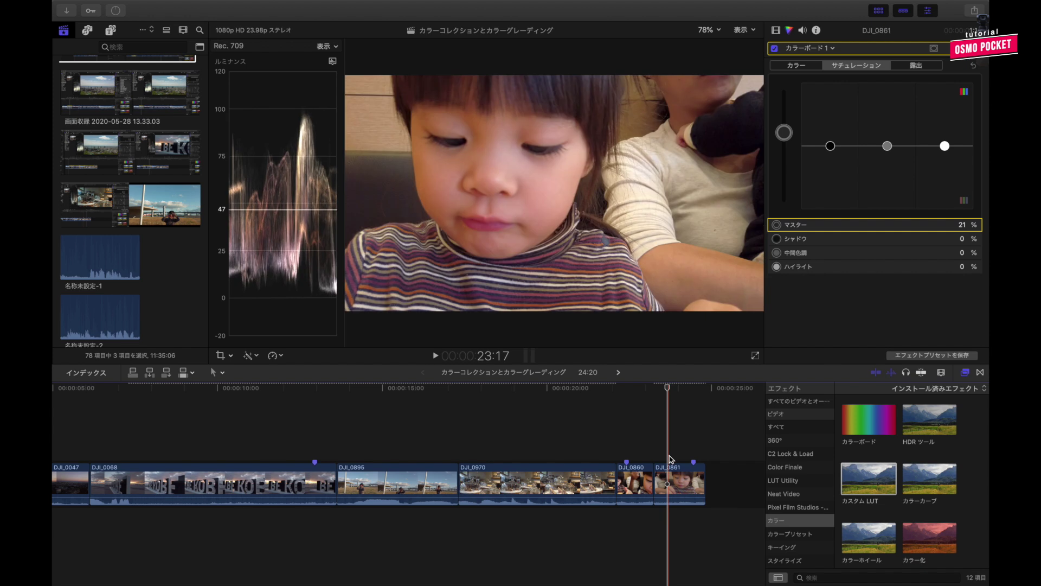
pyautogui.click(774, 49)
pyautogui.click(774, 49)
pyautogui.click(774, 48)
pyautogui.click(775, 49)
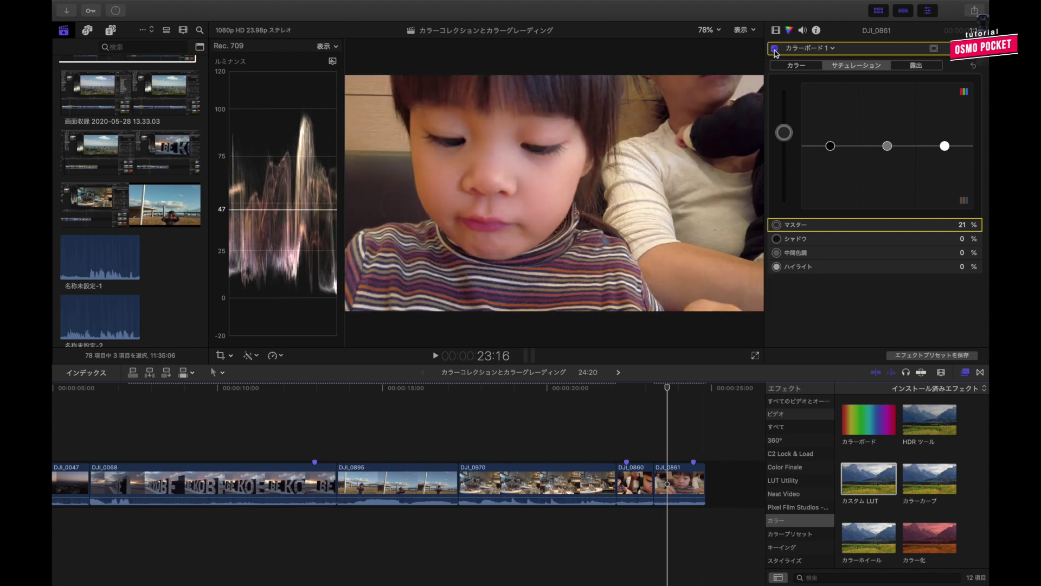
pyautogui.click(775, 49)
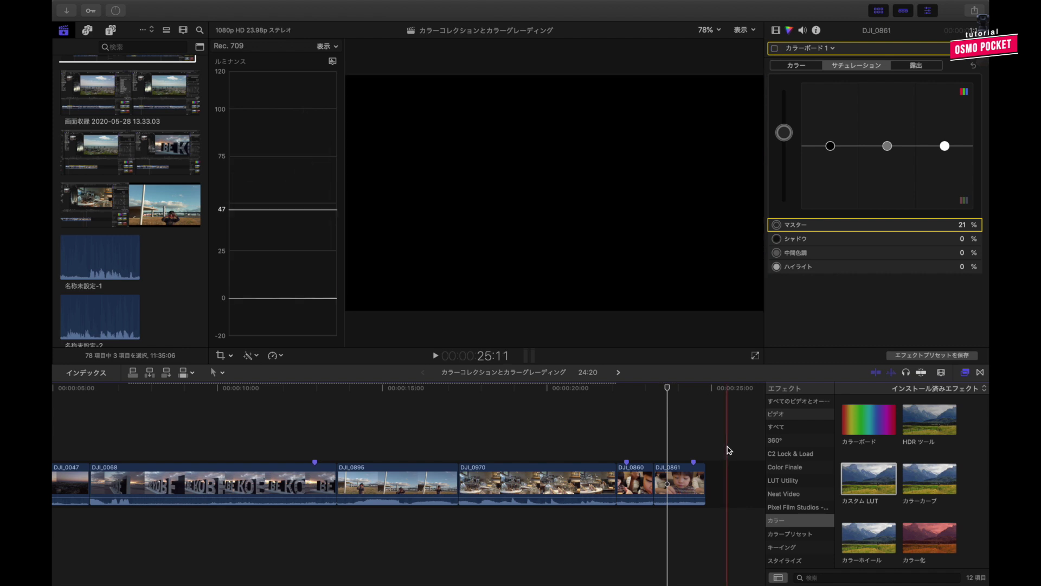
pyautogui.click(775, 48)
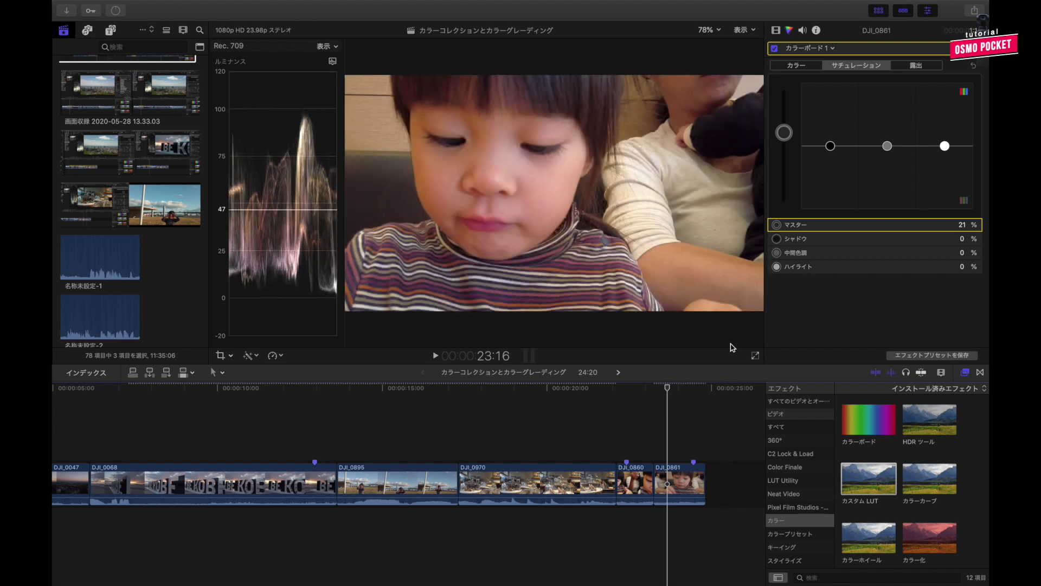
pyautogui.hscroll(-5, 675, 425)
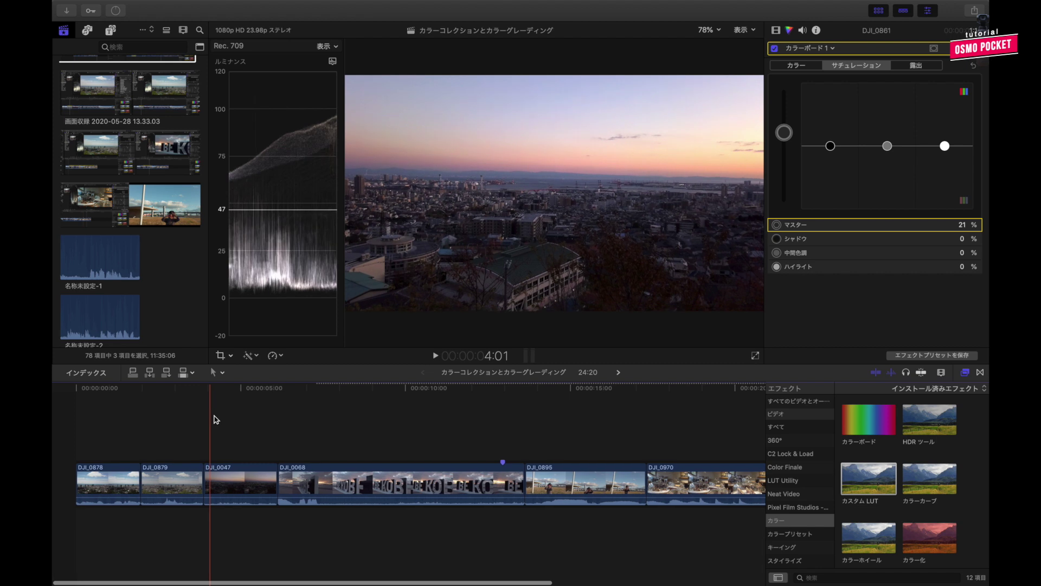
# Drag the Custom LUT effect from the Effects browser onto DJI_0879 and reselect the clip.
pyautogui.click(187, 433)
pyautogui.click(188, 476)
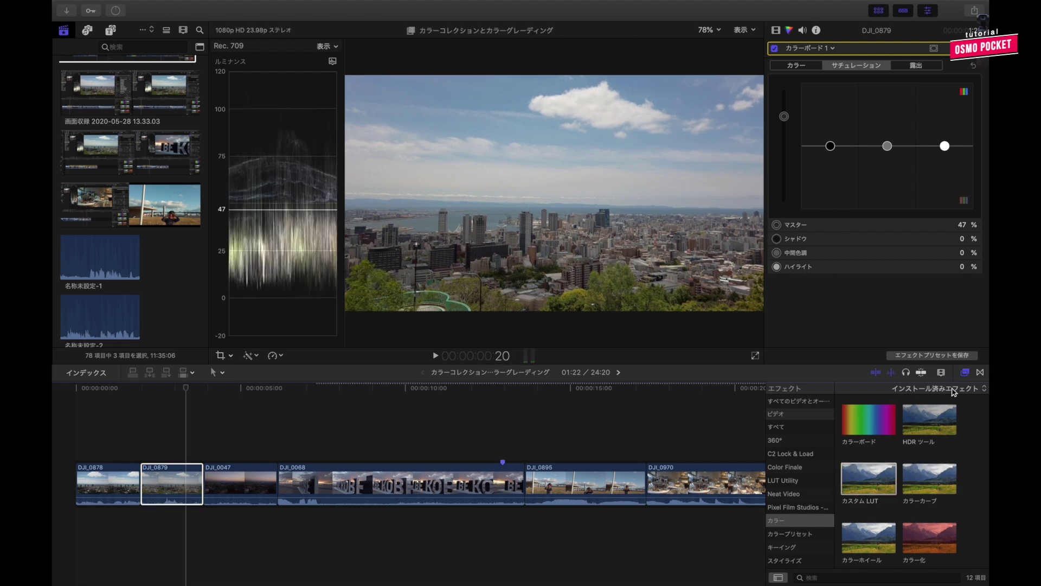
pyautogui.click(970, 372)
pyautogui.click(970, 373)
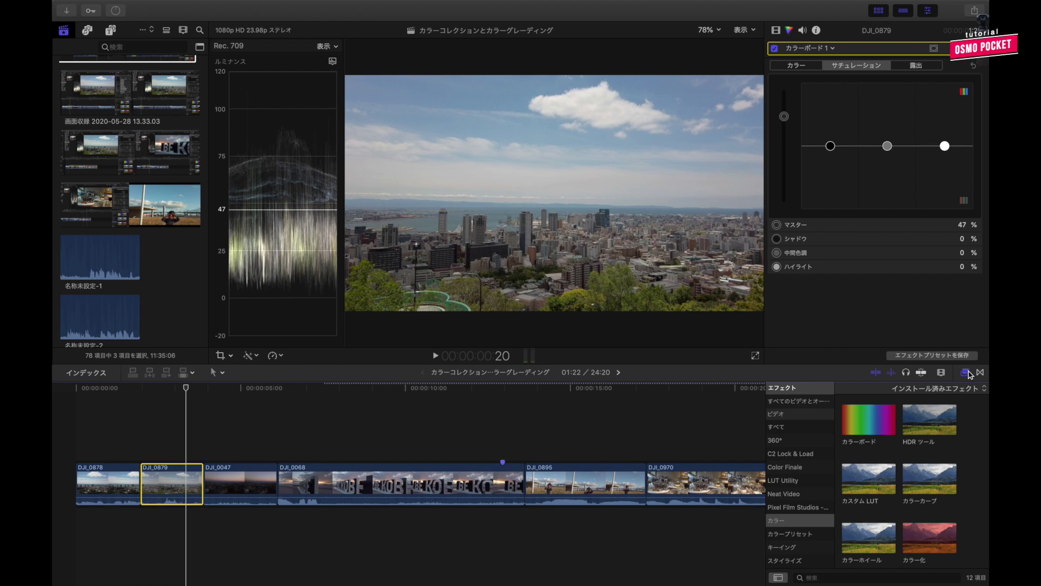
pyautogui.click(870, 495)
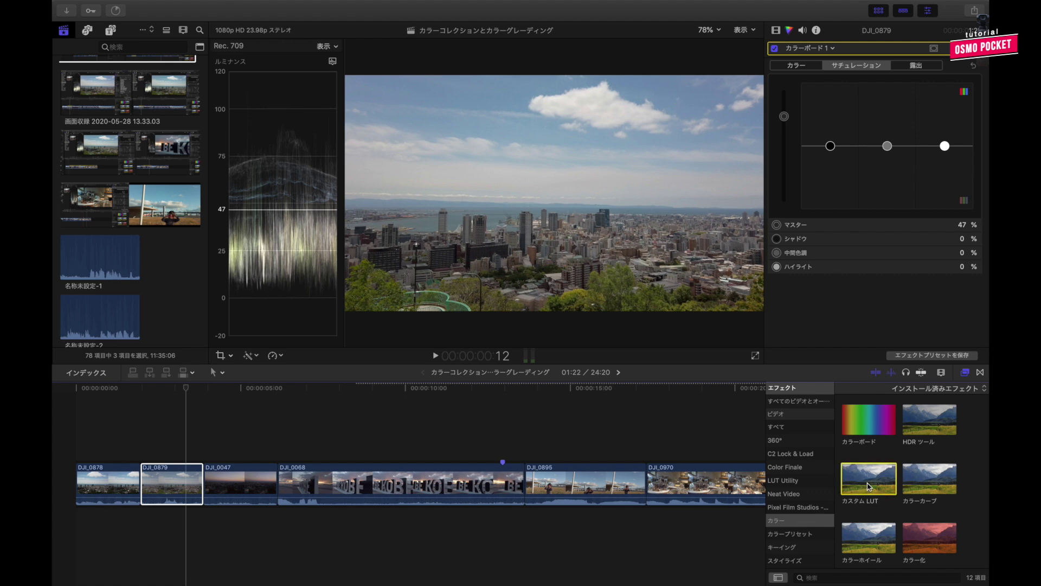
pyautogui.moveTo(866, 489); pyautogui.dragTo(162, 487)
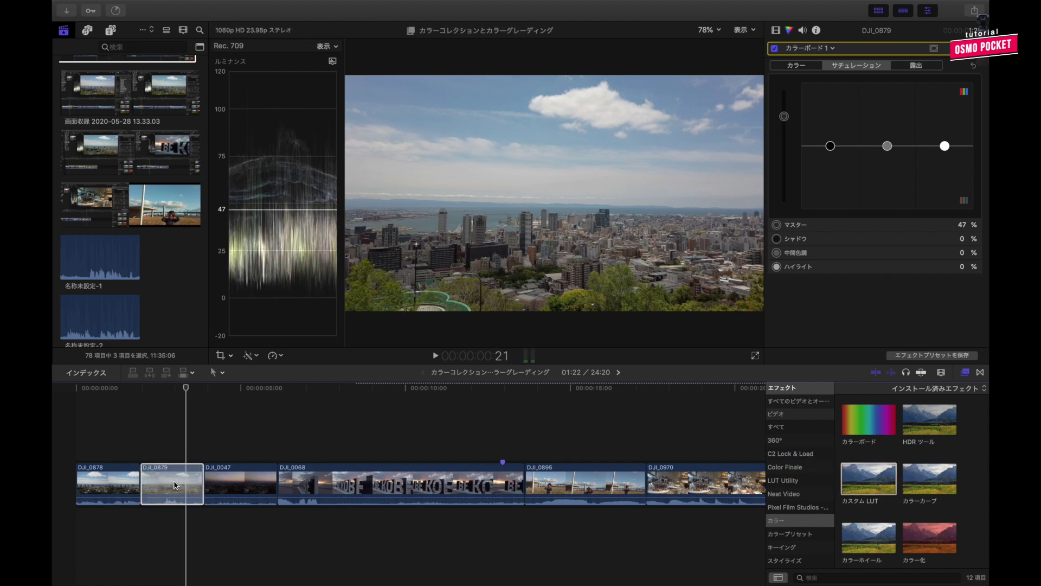
pyautogui.click(177, 454)
pyautogui.click(178, 480)
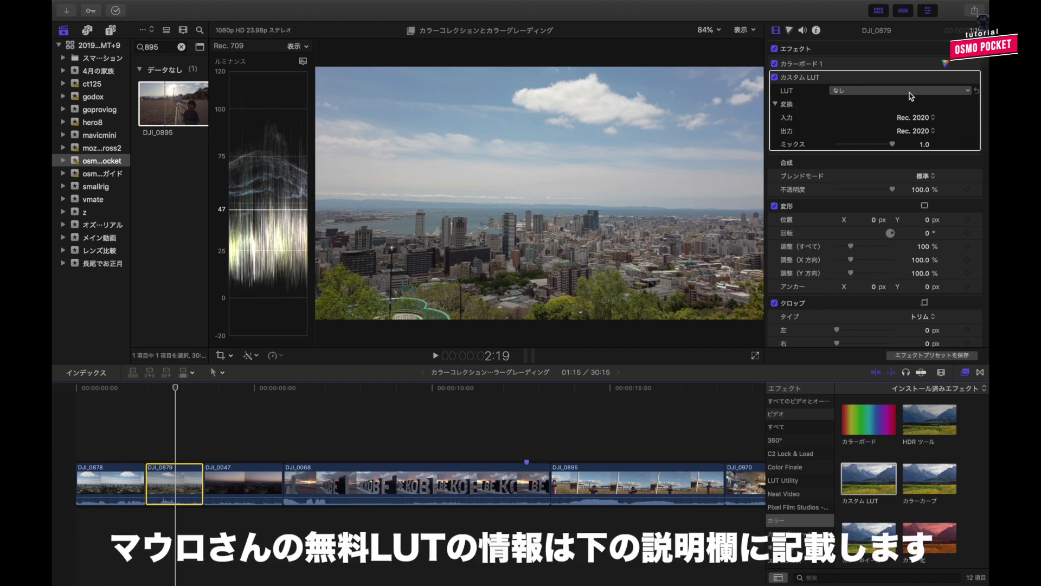
# Load the POCKET_STANDARD_CINEMA LUT with Rec. 709 input and a 0.44 mix.
pyautogui.click(911, 96)
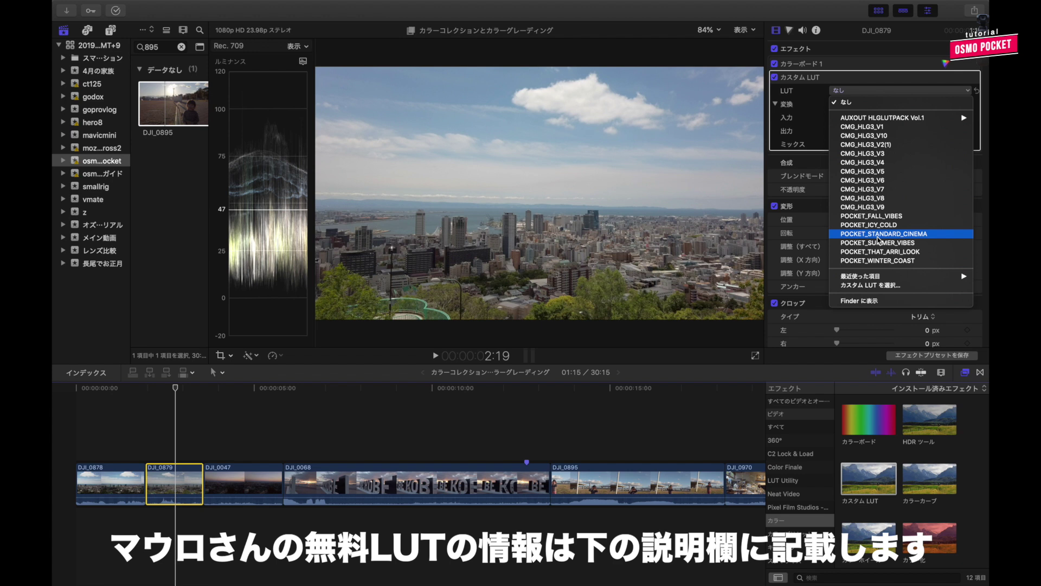
pyautogui.click(878, 234)
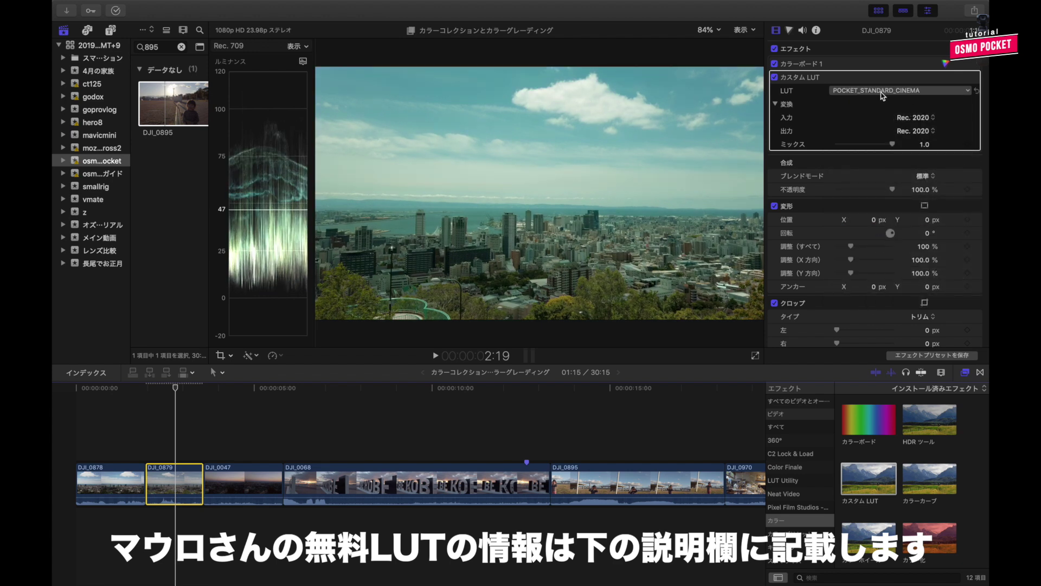
pyautogui.click(904, 114)
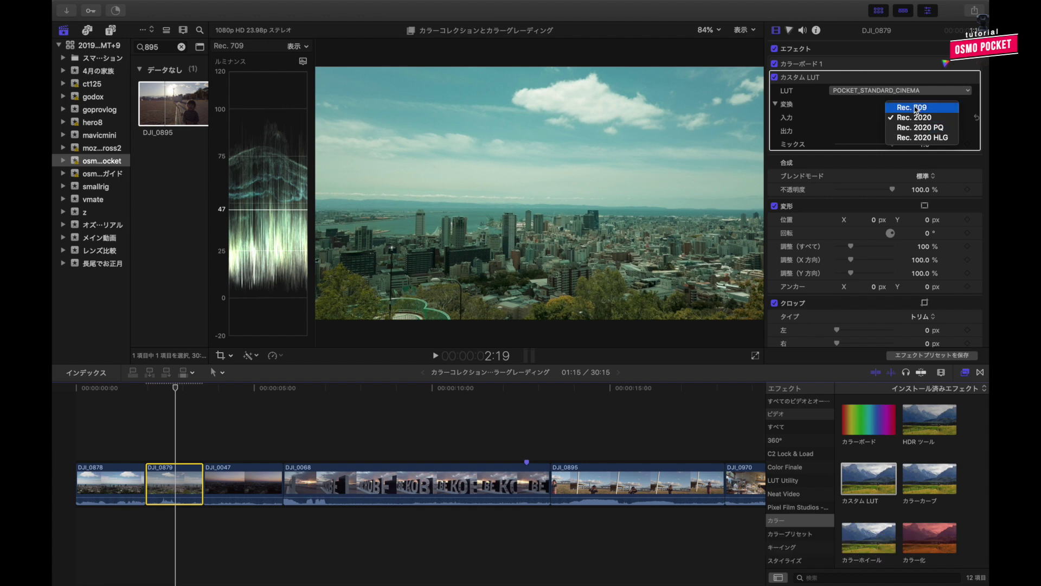
pyautogui.click(920, 123)
pyautogui.click(920, 124)
pyautogui.click(921, 124)
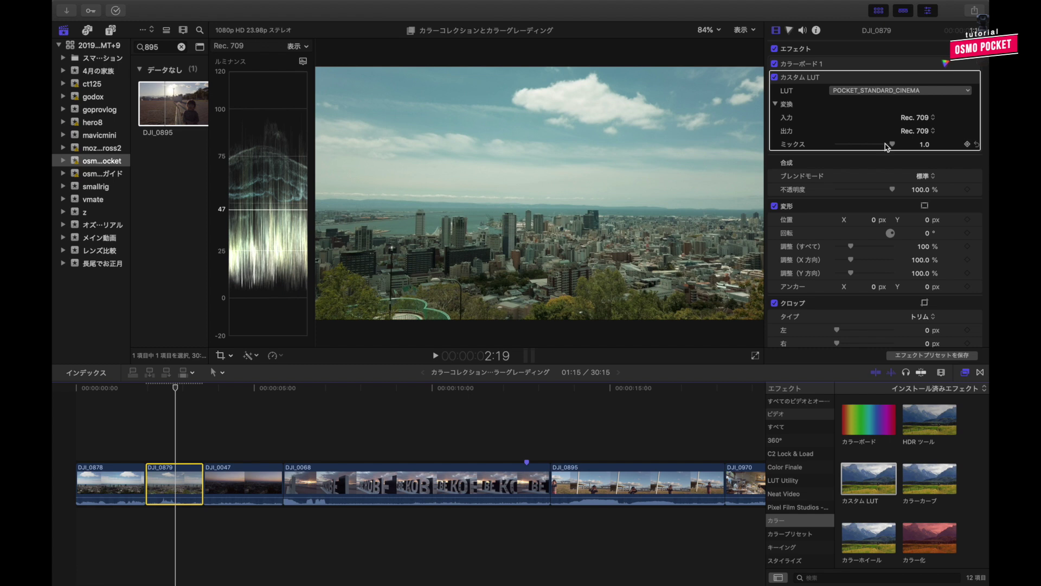
pyautogui.moveTo(892, 145); pyautogui.dragTo(865, 148)
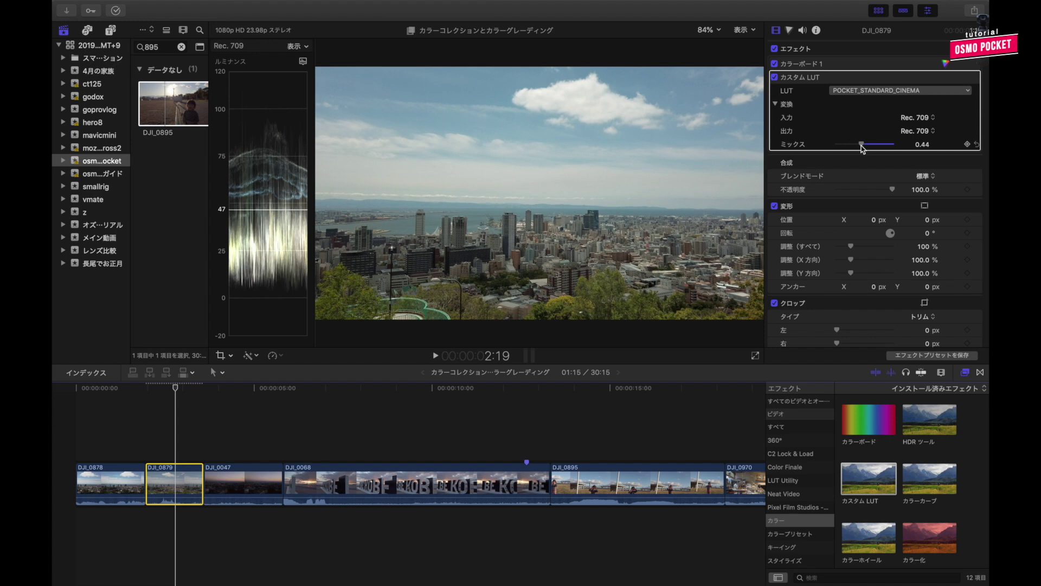
# Toggle the LUT and Color Board off and on to compare, leaving both enabled.
pyautogui.click(775, 78)
pyautogui.click(775, 78)
pyautogui.click(775, 78)
pyautogui.click(775, 49)
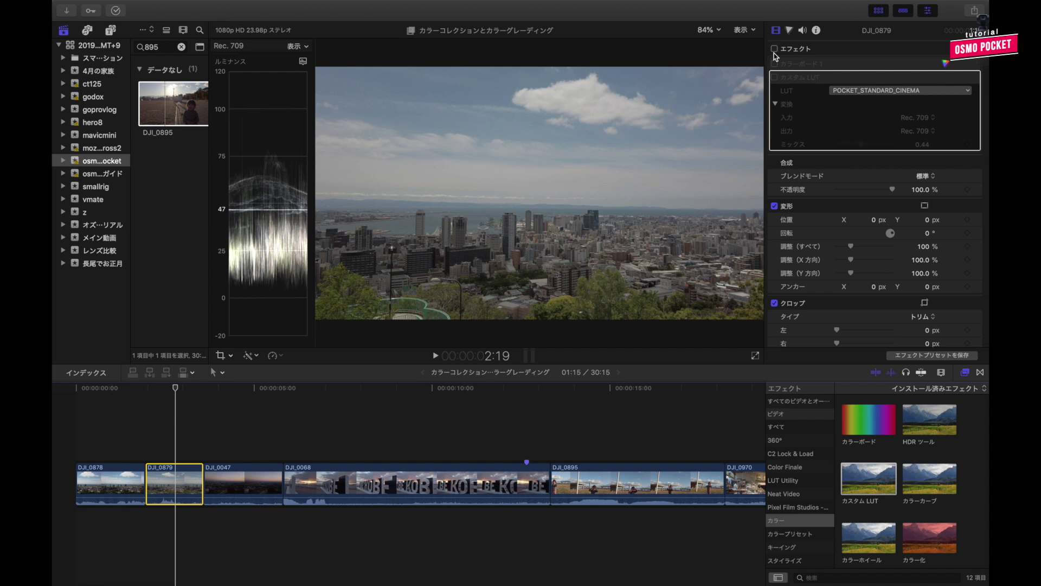
pyautogui.click(774, 50)
pyautogui.click(775, 64)
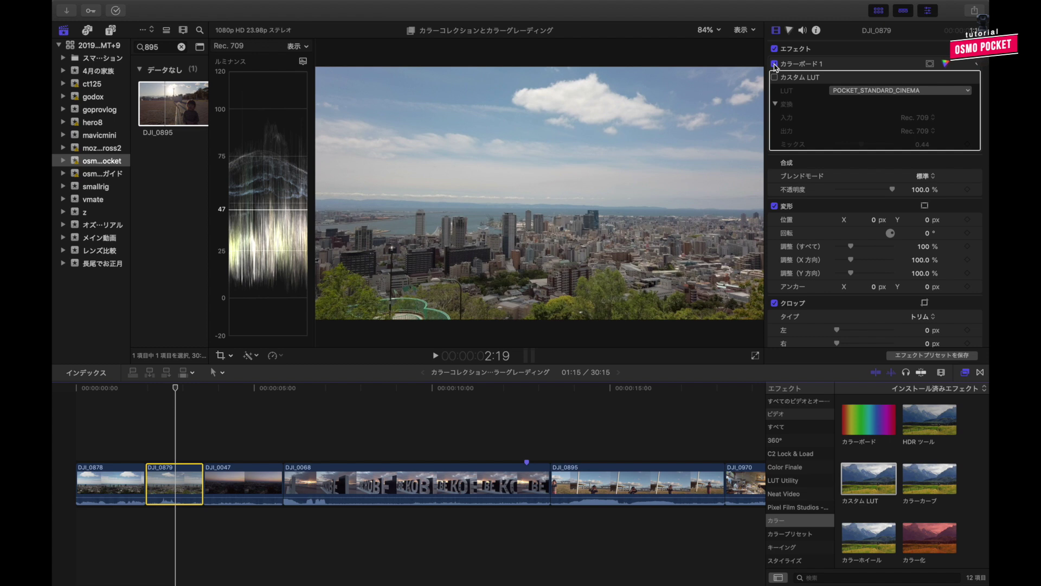
pyautogui.click(775, 78)
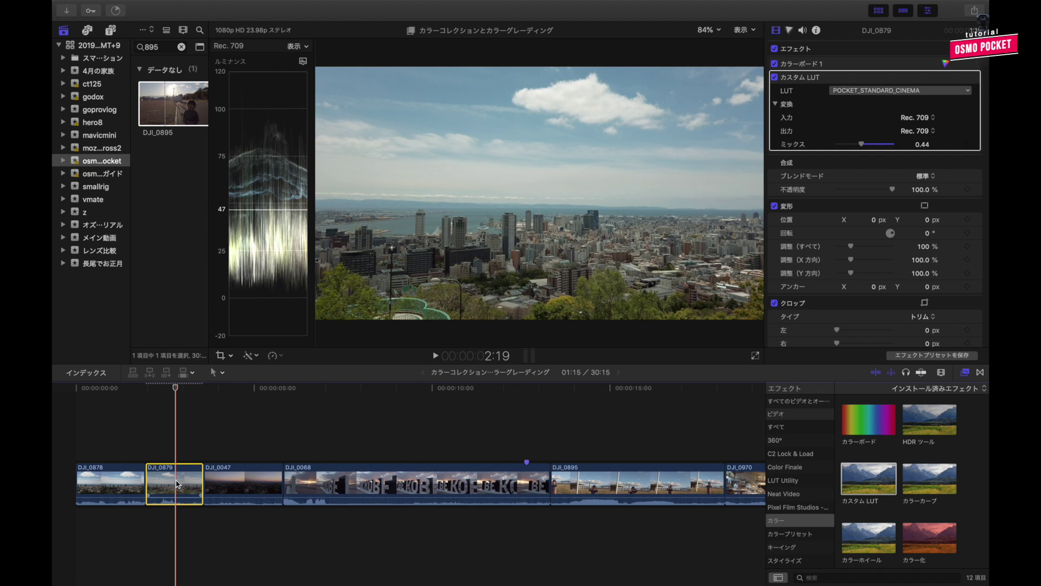
# Paste only DJI_0879's Custom LUT, without the Color Board, onto all the later clips.
pyautogui.press('super+minus')
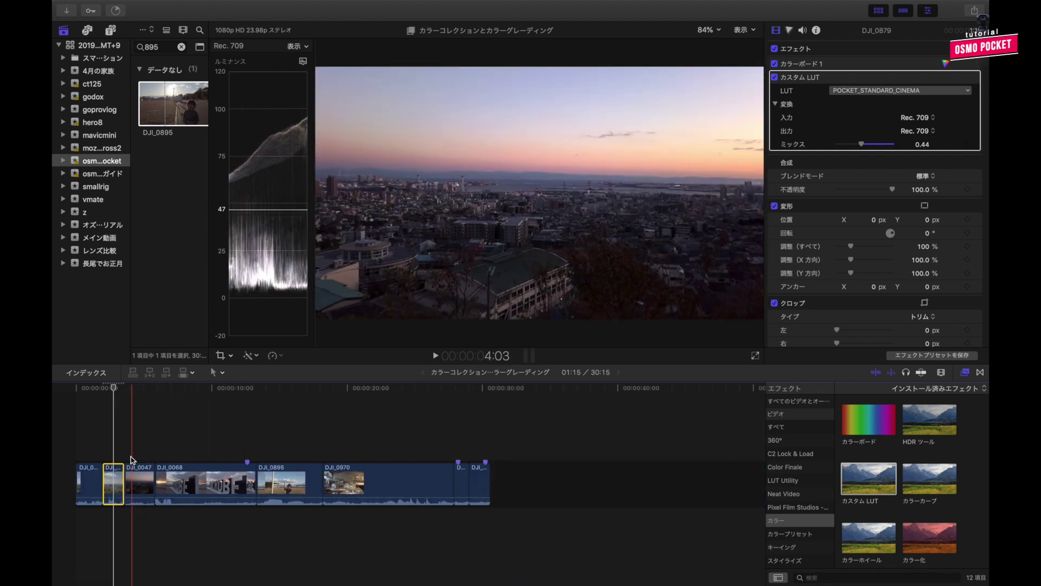
pyautogui.moveTo(130, 459); pyautogui.dragTo(486, 495)
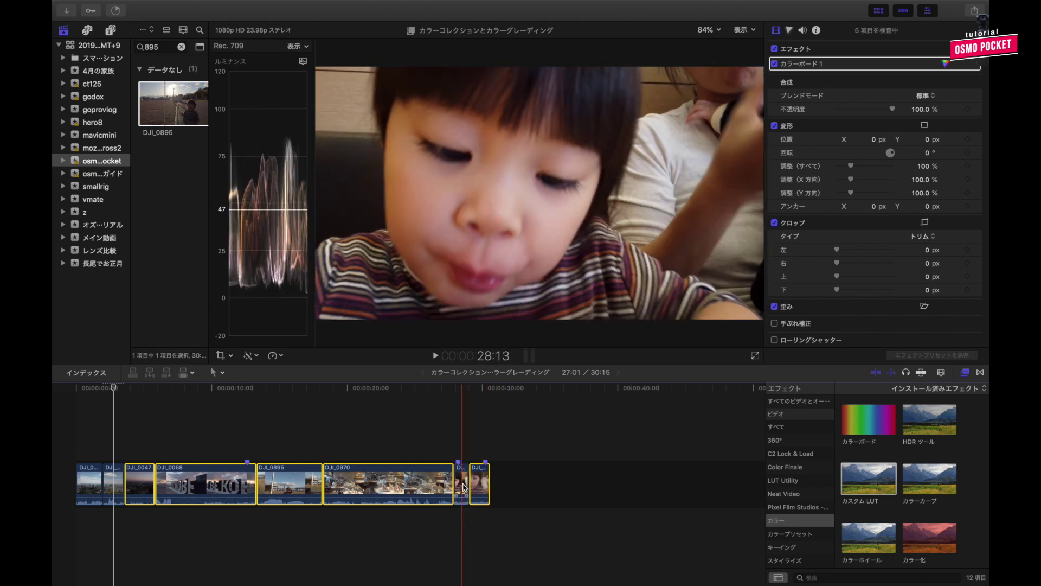
pyautogui.press('super+shift+v')
pyautogui.click(423, 197)
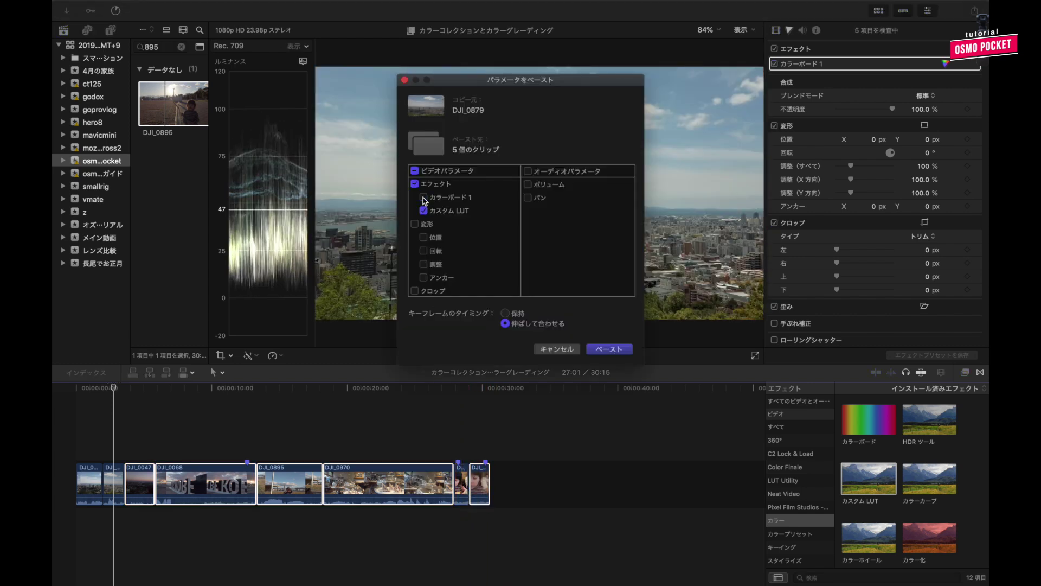
pyautogui.click(605, 349)
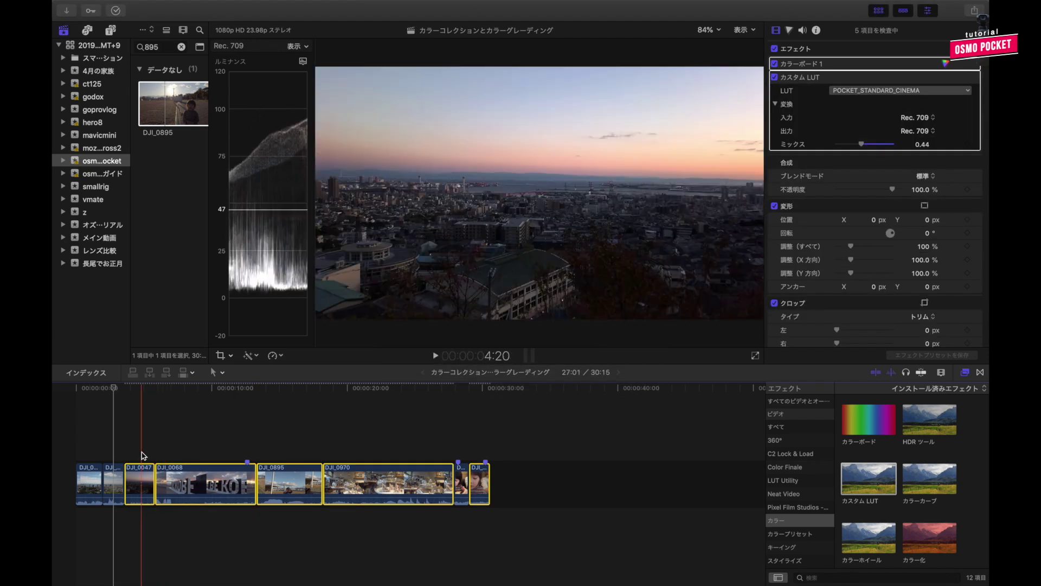
# Compare DJI_0047 with its LUT on and off, then lower its LUT mix to 0.19.
pyautogui.click(144, 471)
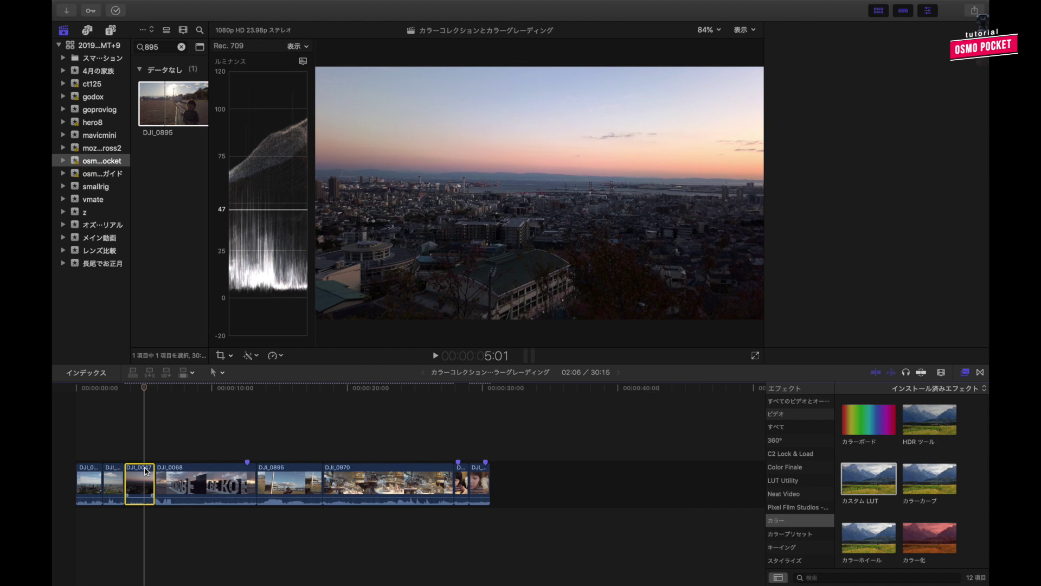
pyautogui.click(774, 77)
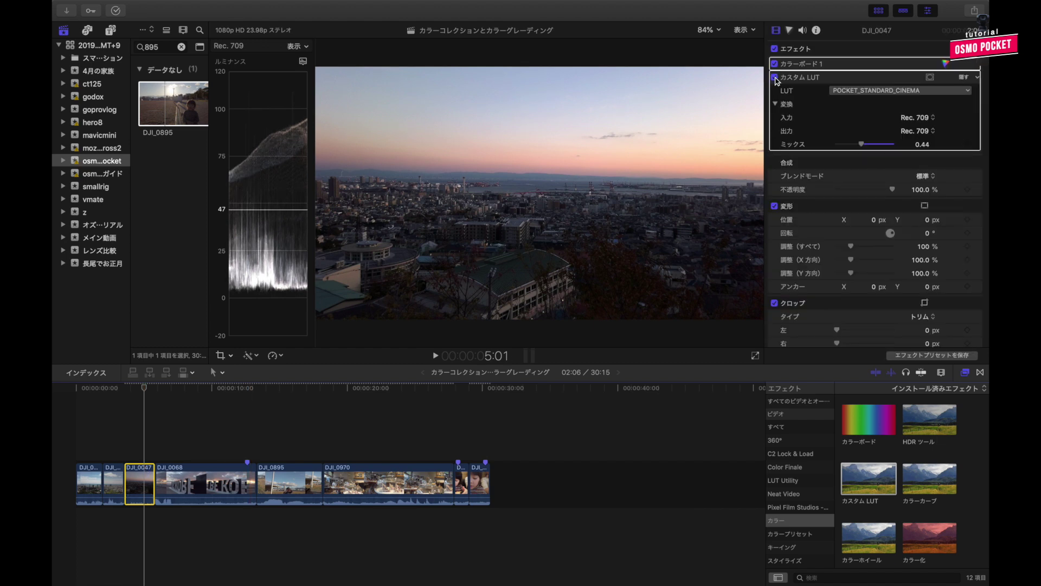
pyautogui.click(775, 78)
pyautogui.click(775, 77)
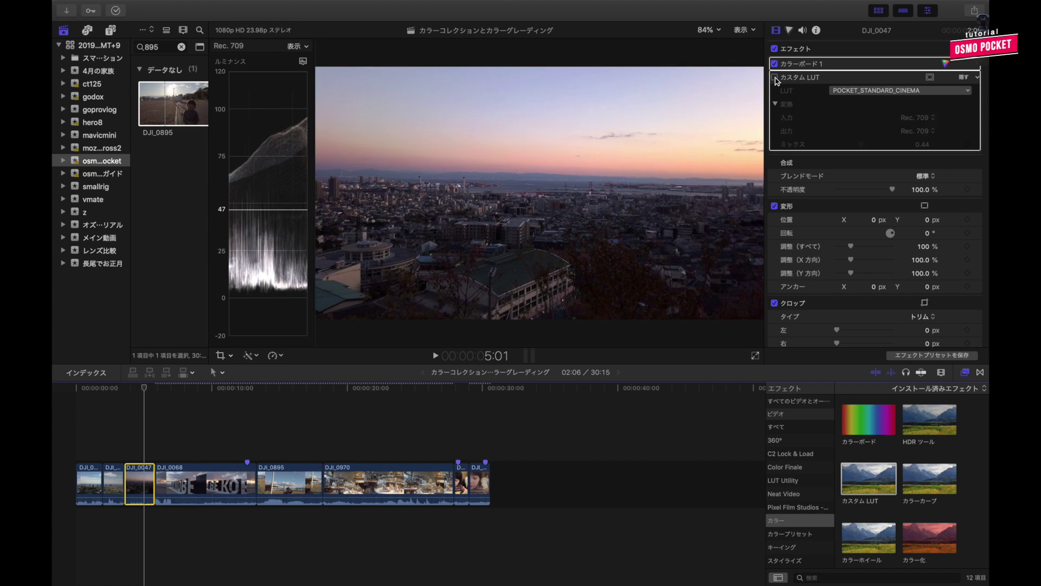
pyautogui.click(775, 78)
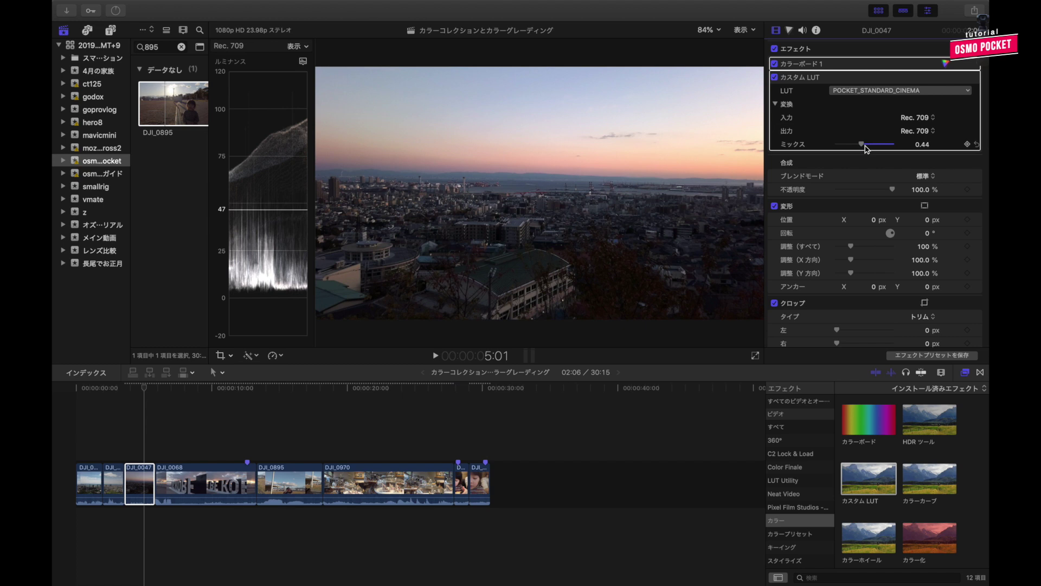
pyautogui.moveTo(866, 148); pyautogui.dragTo(854, 150)
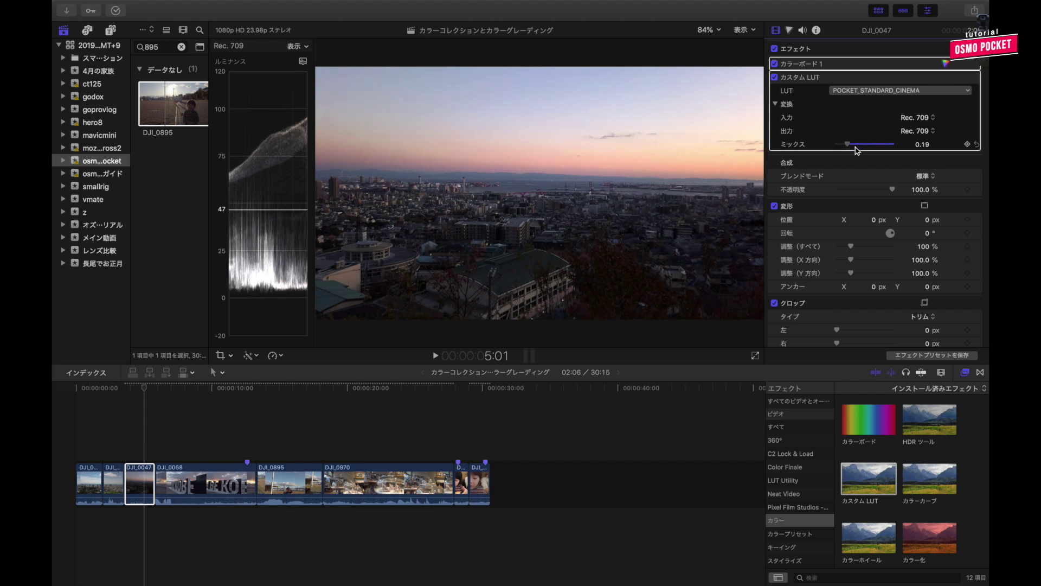
# Raise DJI_0047's LUT mix to 0.48, then turn off DJI_0068's Custom LUT after comparing.
pyautogui.moveTo(855, 151); pyautogui.dragTo(864, 146)
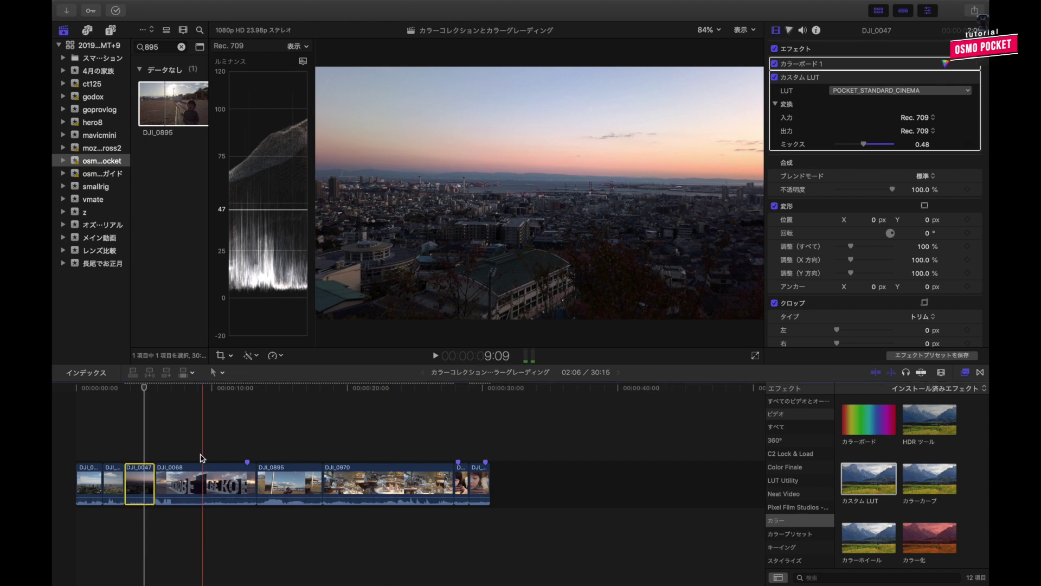
pyautogui.click(239, 472)
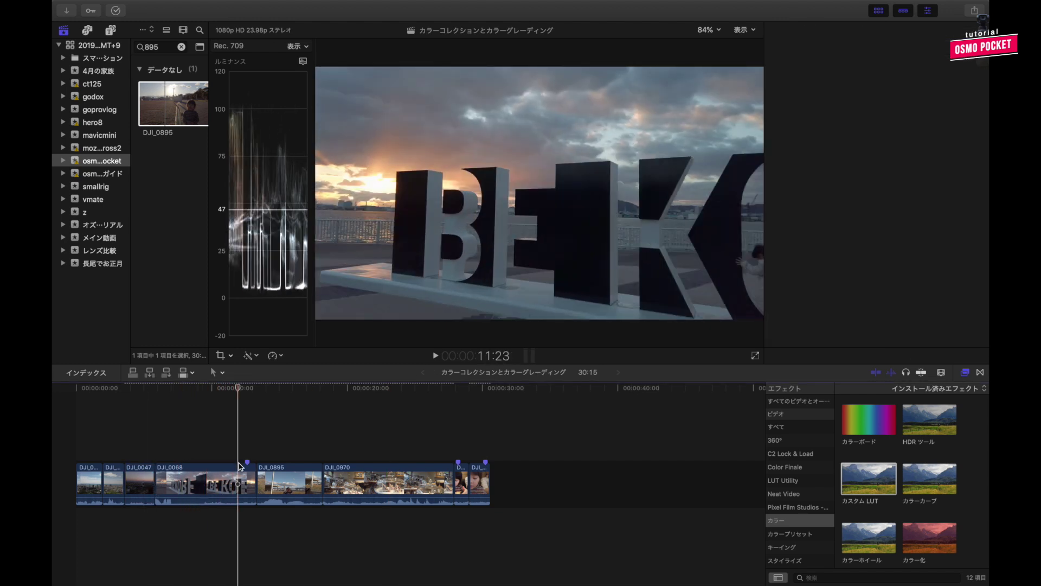
pyautogui.click(776, 78)
pyautogui.click(777, 78)
pyautogui.click(777, 79)
pyautogui.click(777, 79)
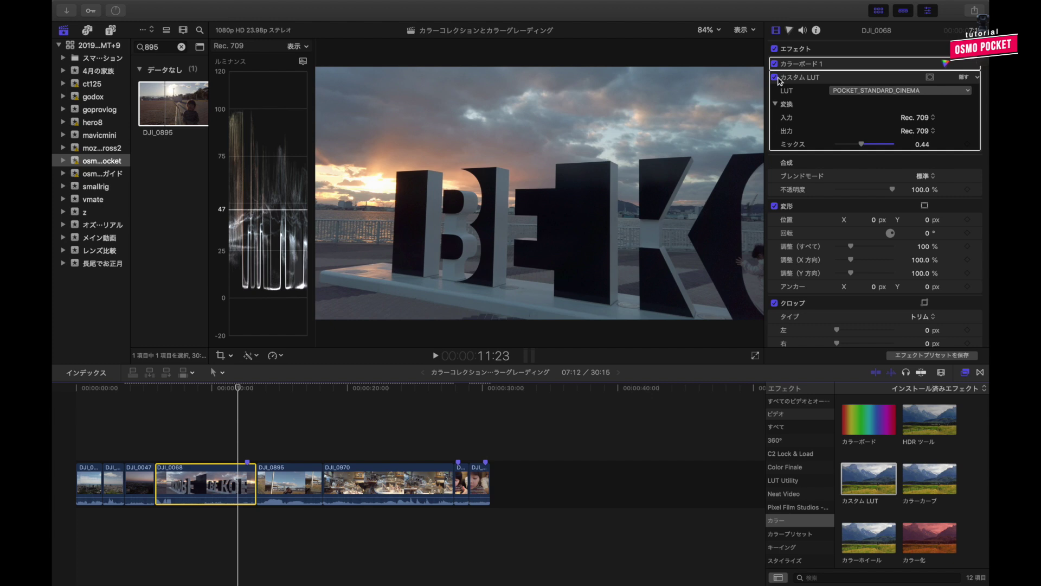
pyautogui.click(776, 78)
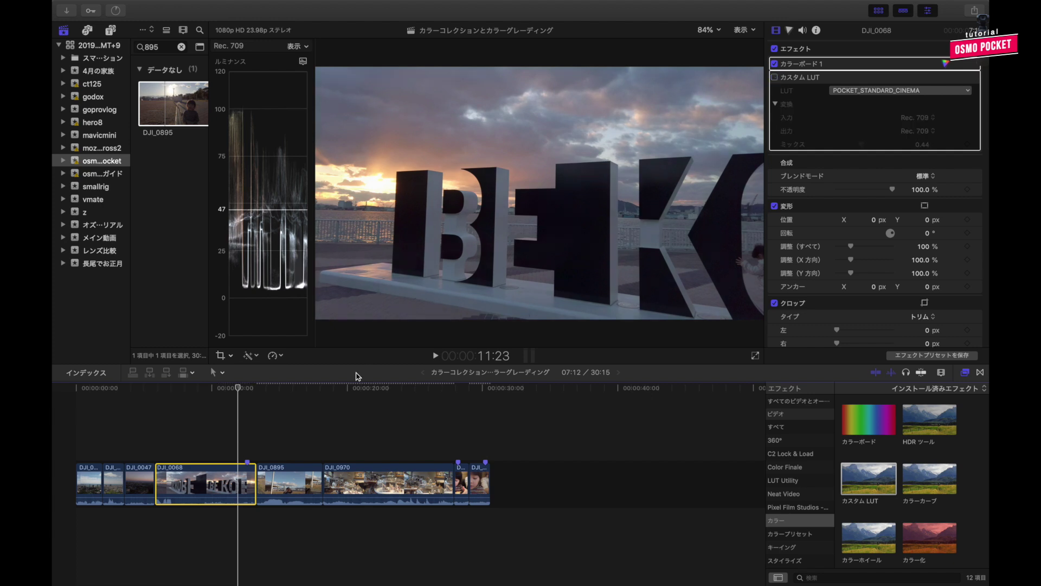
# Set DJI_0895's Custom LUT mix to 0.62 and preview another frame.
pyautogui.click(316, 456)
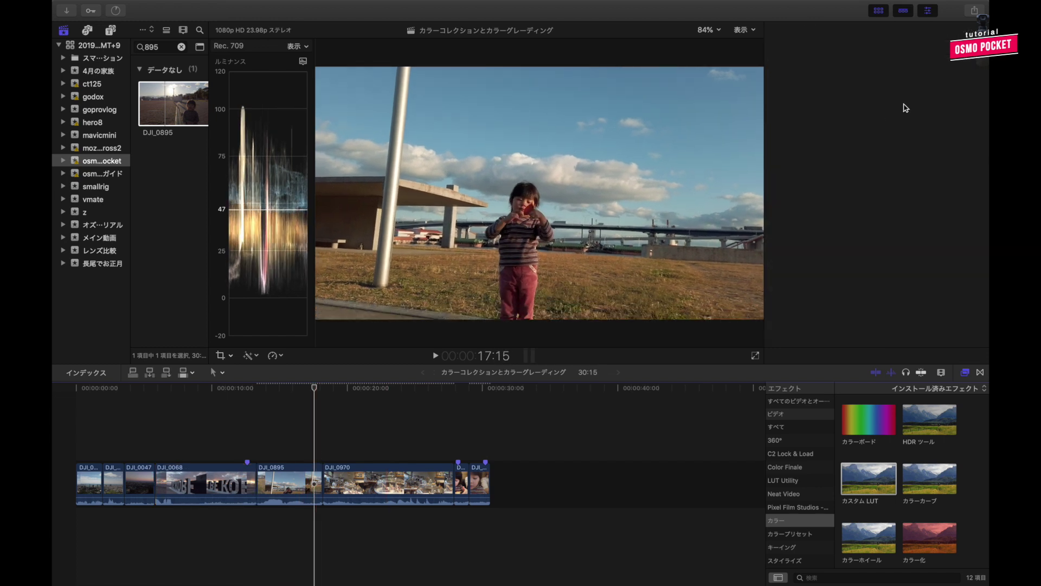
pyautogui.moveTo(866, 145); pyautogui.dragTo(873, 149)
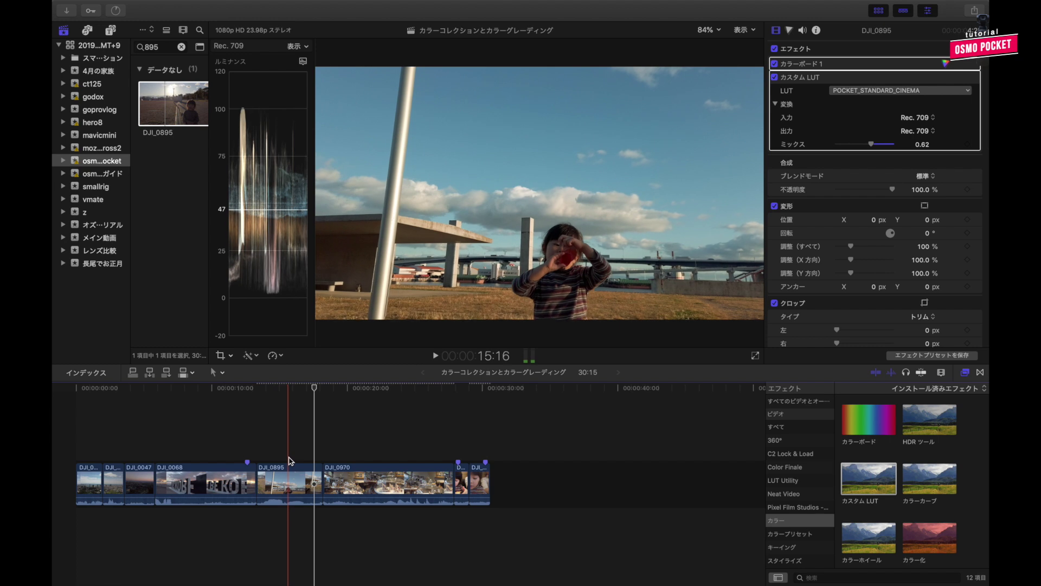
pyautogui.click(289, 461)
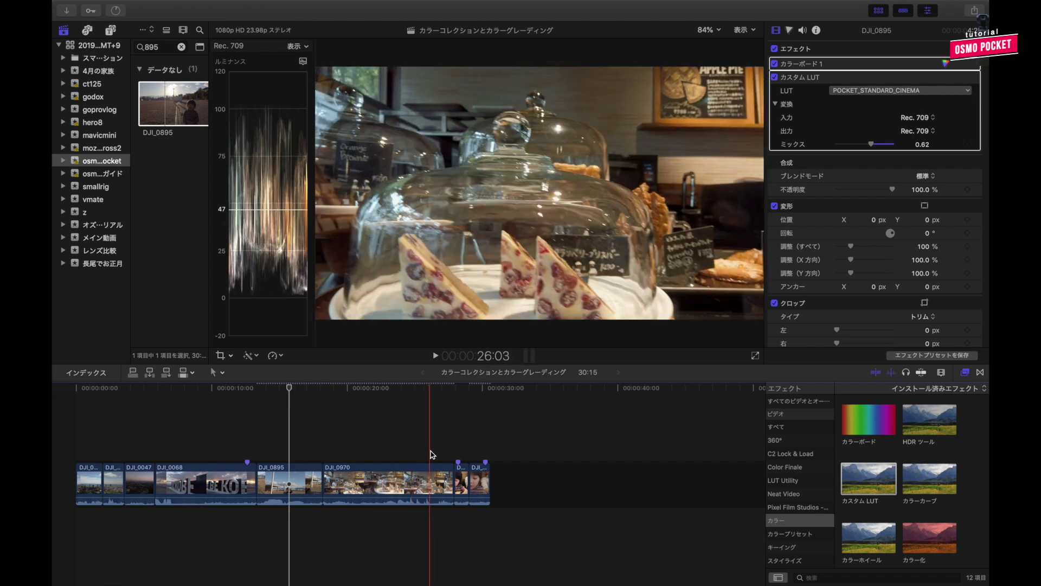
# Adjust DJI_0970's LUT mix, set DJI_0861's mix to 0.42, and return the playhead to 0.
pyautogui.click(432, 454)
pyautogui.moveTo(866, 146)
pyautogui.mouseDown()
pyautogui.moveTo(851, 148)
pyautogui.moveTo(874, 146)
pyautogui.mouseUp()
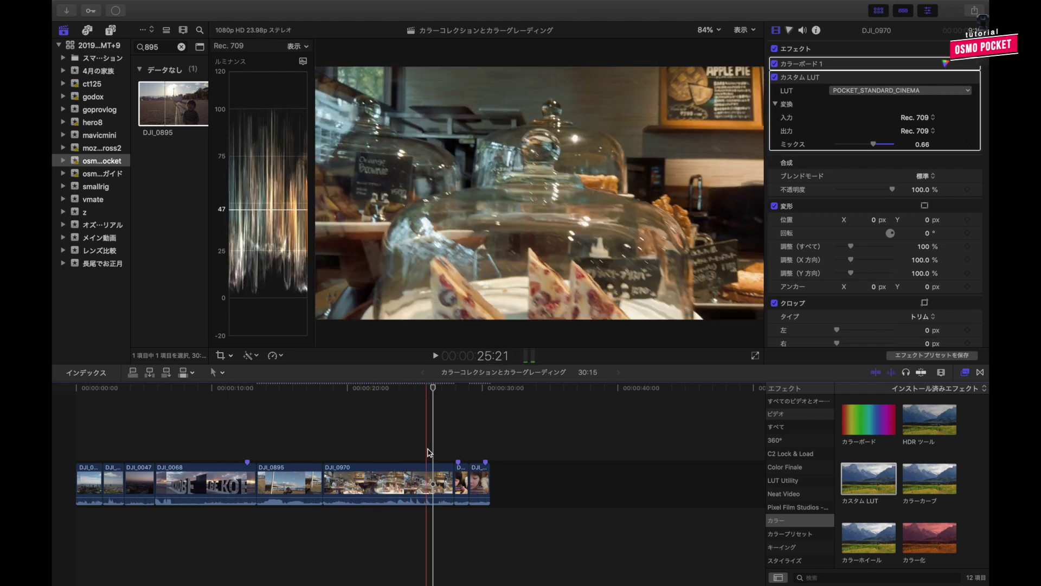
pyautogui.click(461, 476)
pyautogui.click(480, 480)
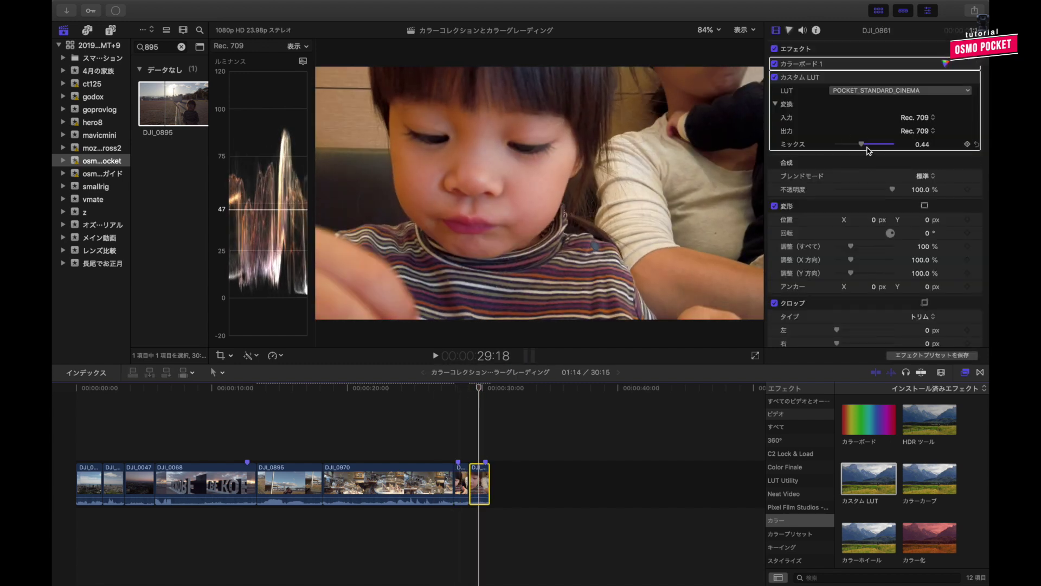
pyautogui.moveTo(874, 147)
pyautogui.mouseDown()
pyautogui.moveTo(857, 148)
pyautogui.moveTo(870, 147)
pyautogui.mouseUp()
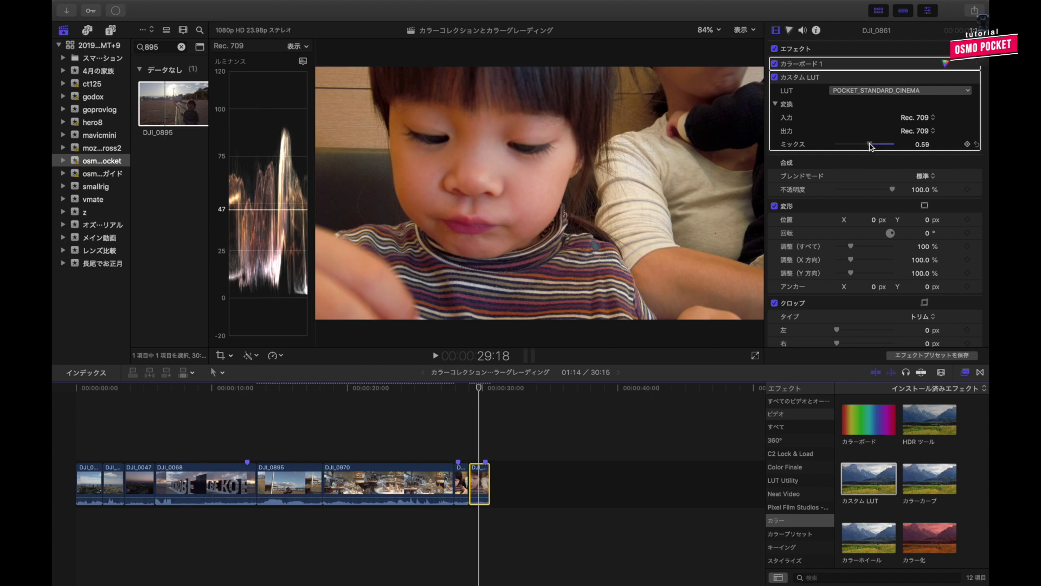
pyautogui.moveTo(868, 150); pyautogui.dragTo(863, 150)
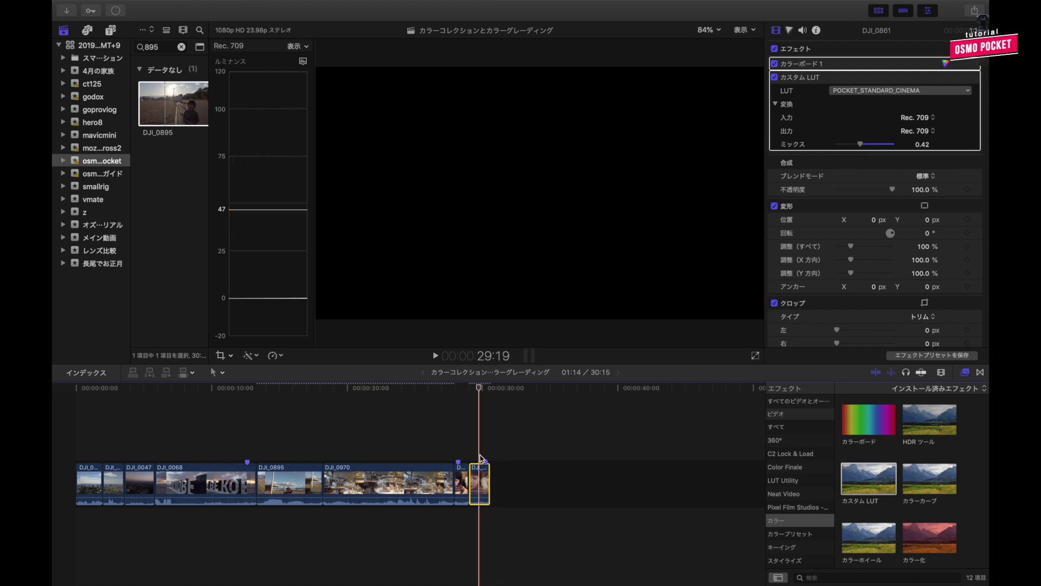
pyautogui.click(60, 528)
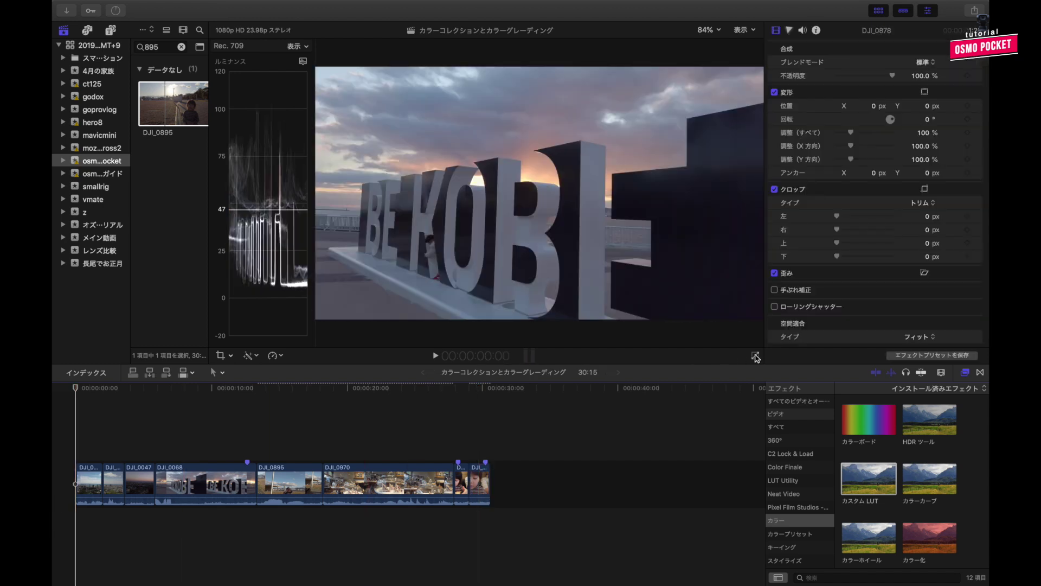
# Play the graded Final Cut Pro timeline in full-screen mode.
pyautogui.click(756, 355)
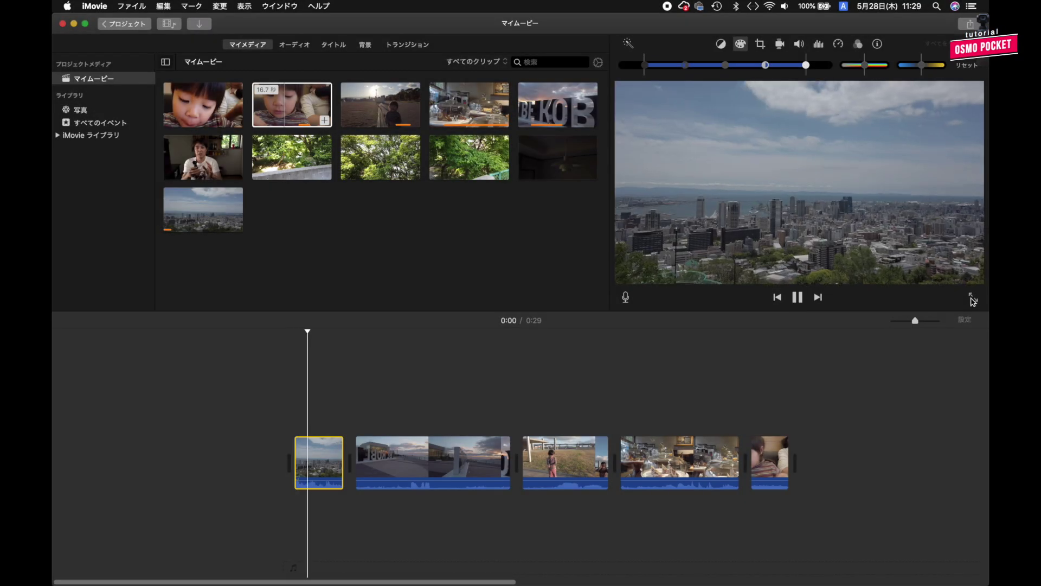
pyautogui.click(972, 297)
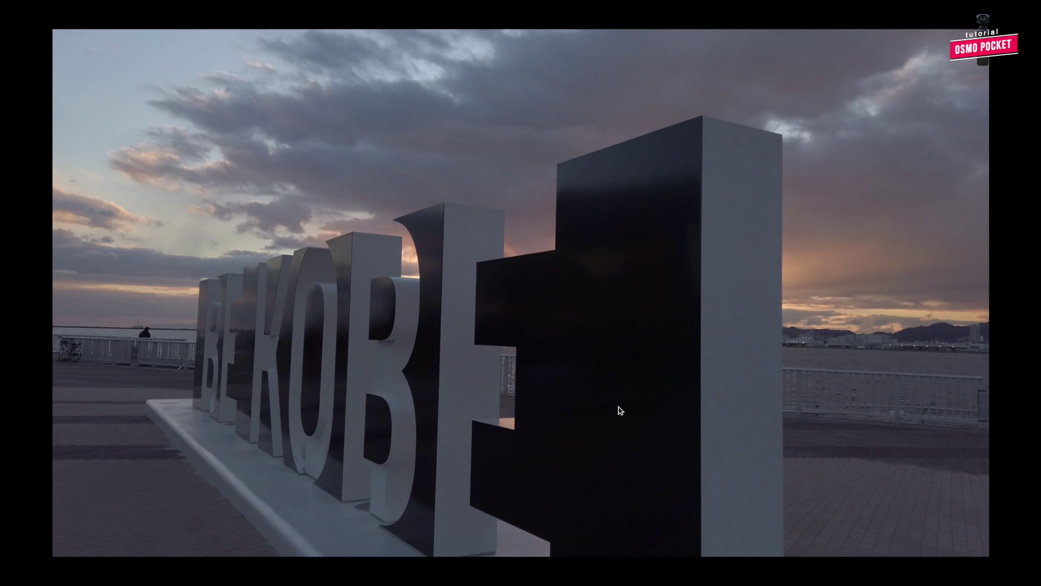
pyautogui.moveTo(574, 445)
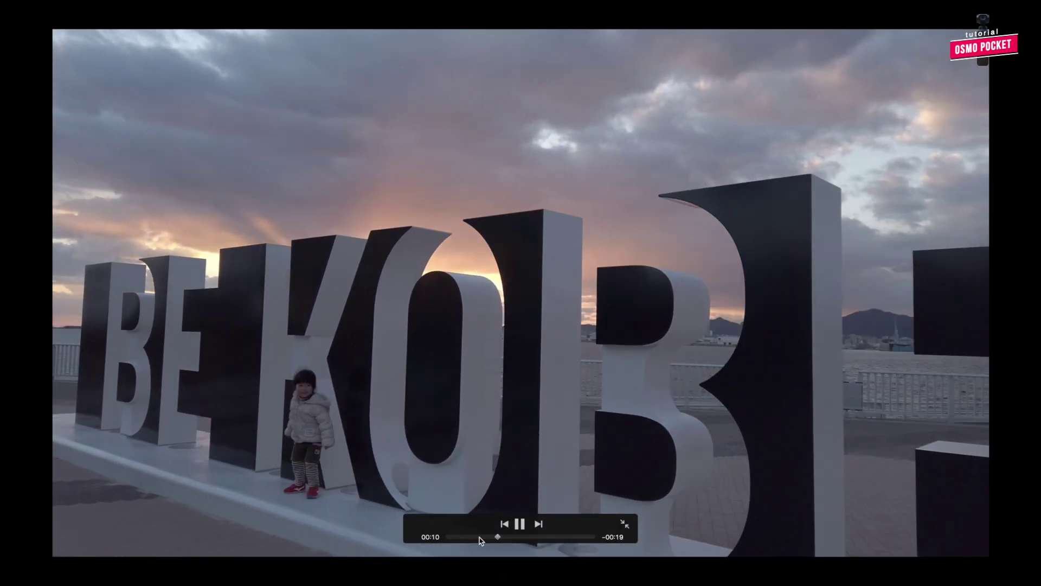
pyautogui.moveTo(496, 536); pyautogui.dragTo(579, 542)
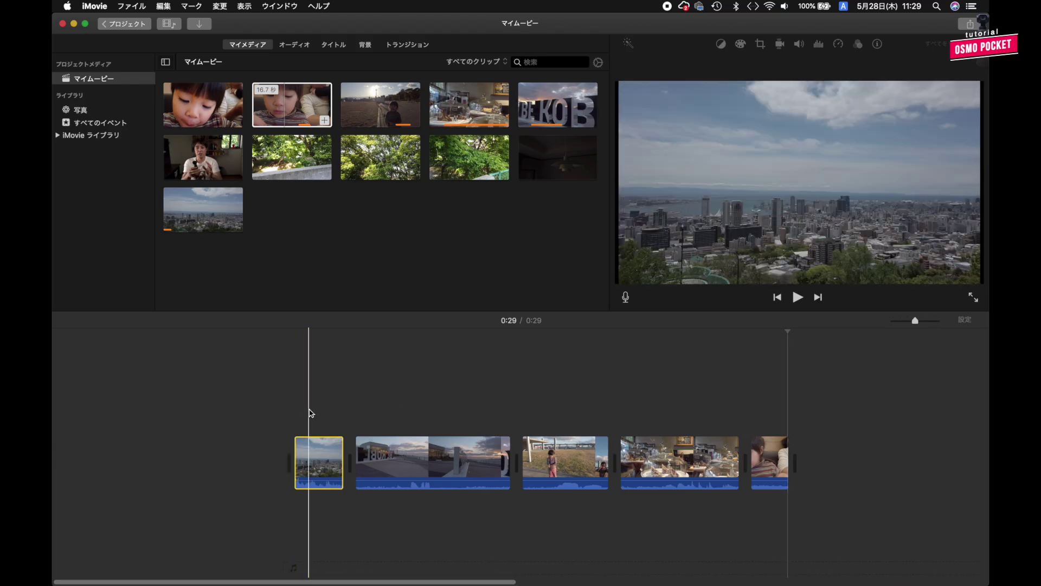
# Color-correct the city clip: darker shadows, brighter highlights, slightly darker midtones, and more saturation.
pyautogui.click(321, 459)
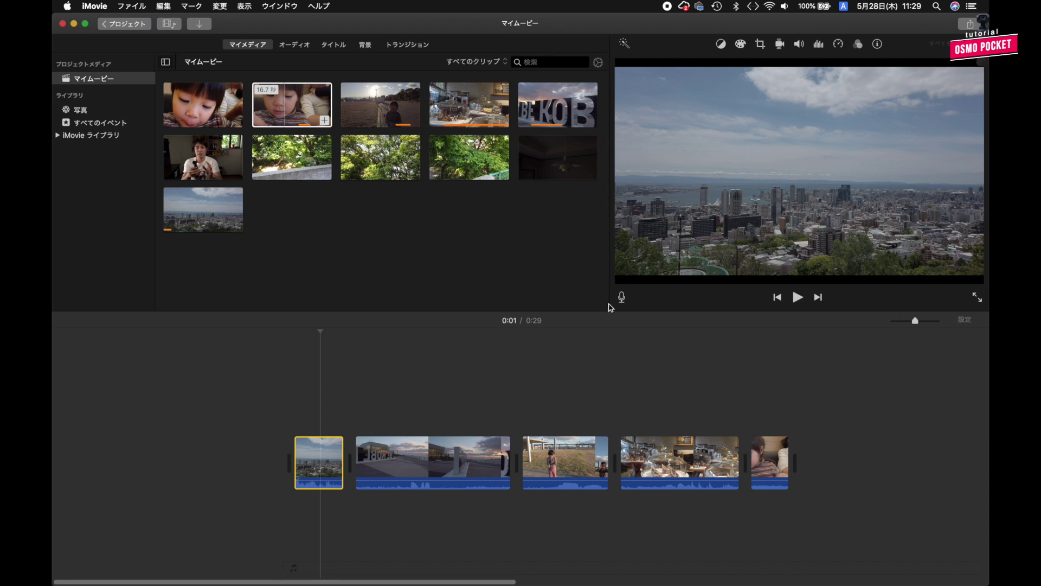
pyautogui.click(597, 307)
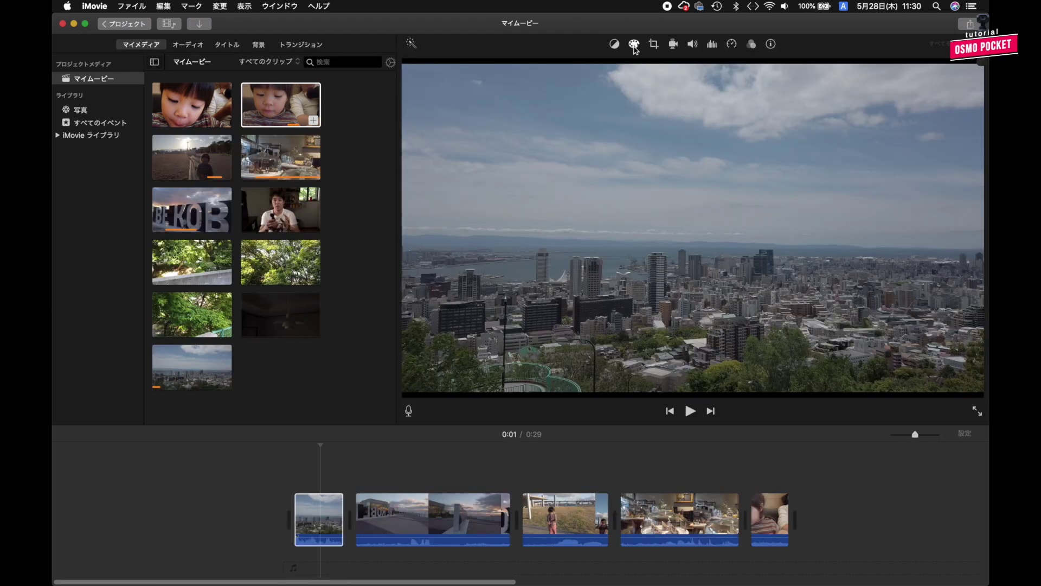
pyautogui.click(635, 46)
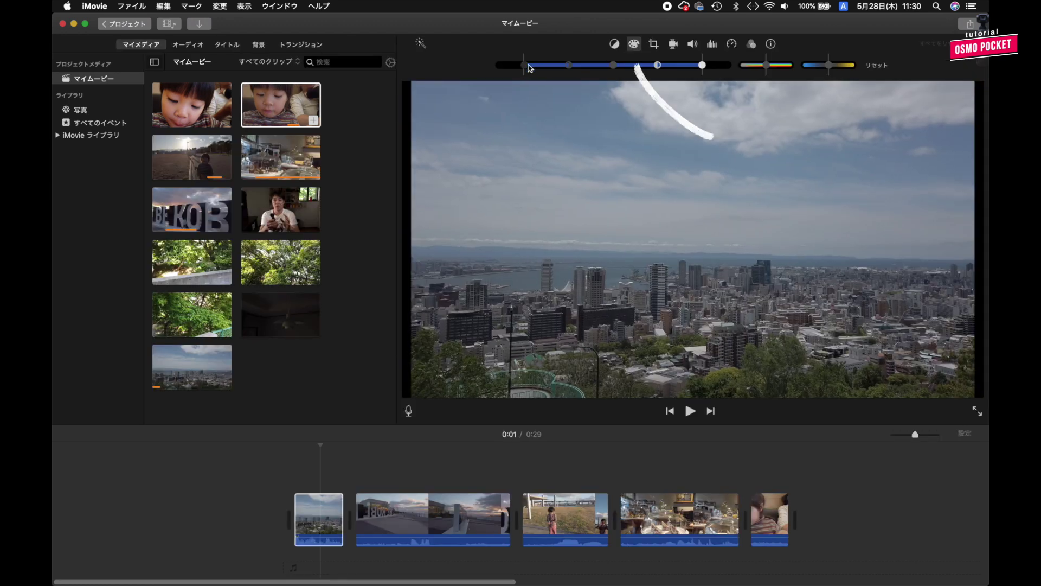
pyautogui.moveTo(524, 65); pyautogui.dragTo(515, 69)
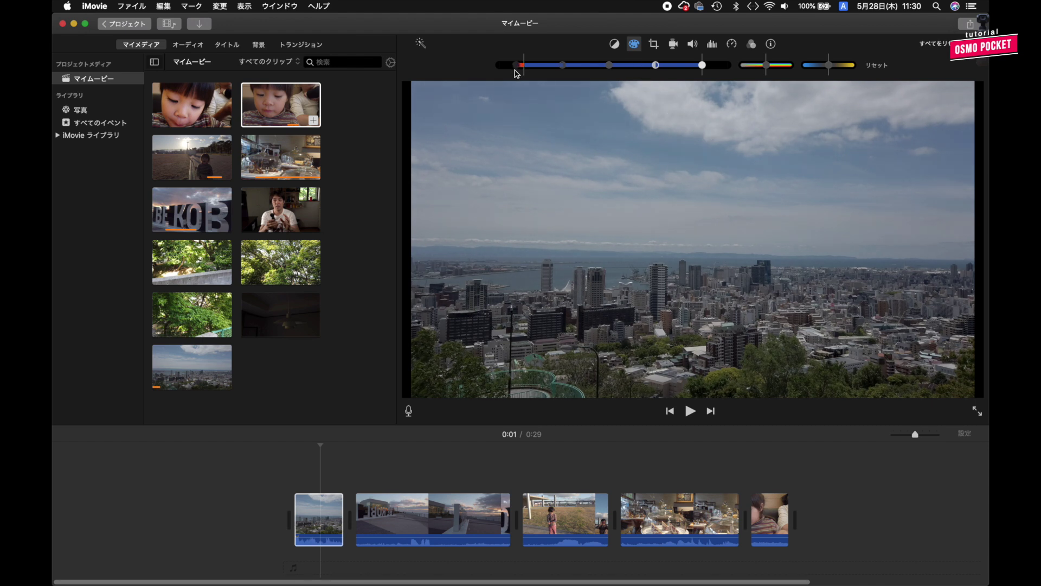
pyautogui.moveTo(703, 65); pyautogui.dragTo(719, 66)
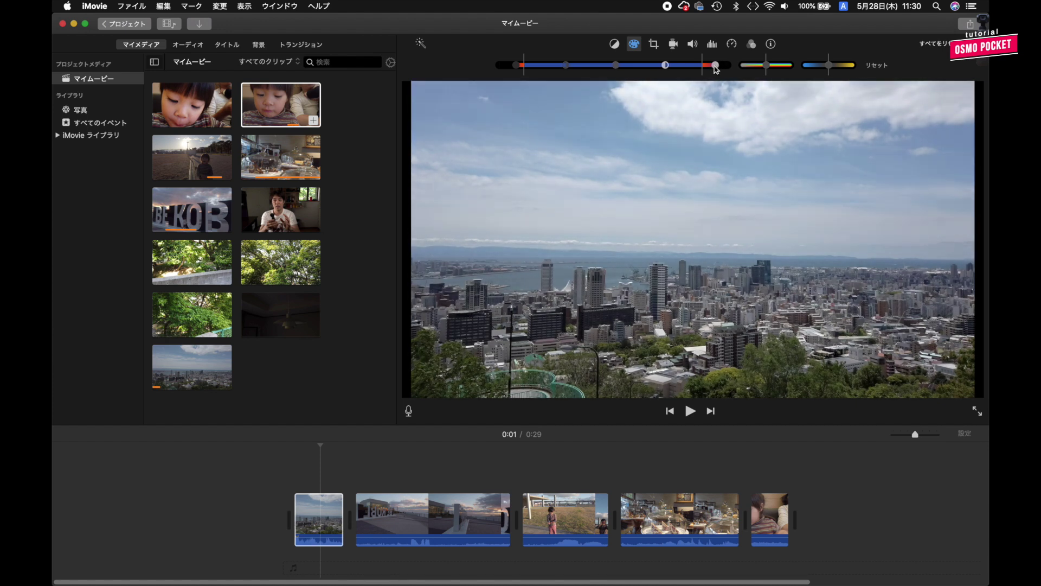
pyautogui.moveTo(719, 65); pyautogui.dragTo(716, 65)
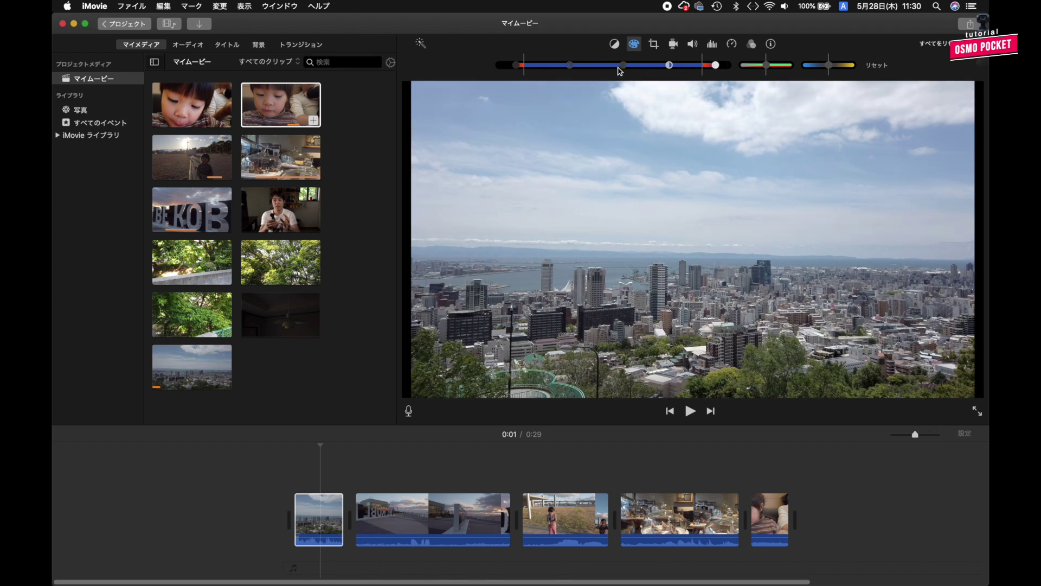
pyautogui.moveTo(617, 65); pyautogui.dragTo(620, 65)
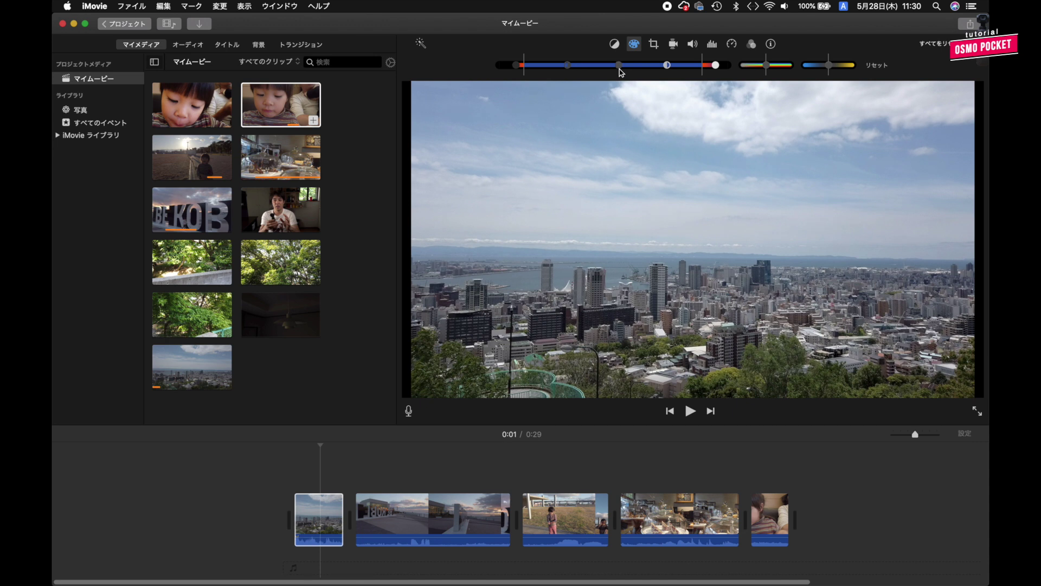
pyautogui.moveTo(766, 65); pyautogui.dragTo(775, 65)
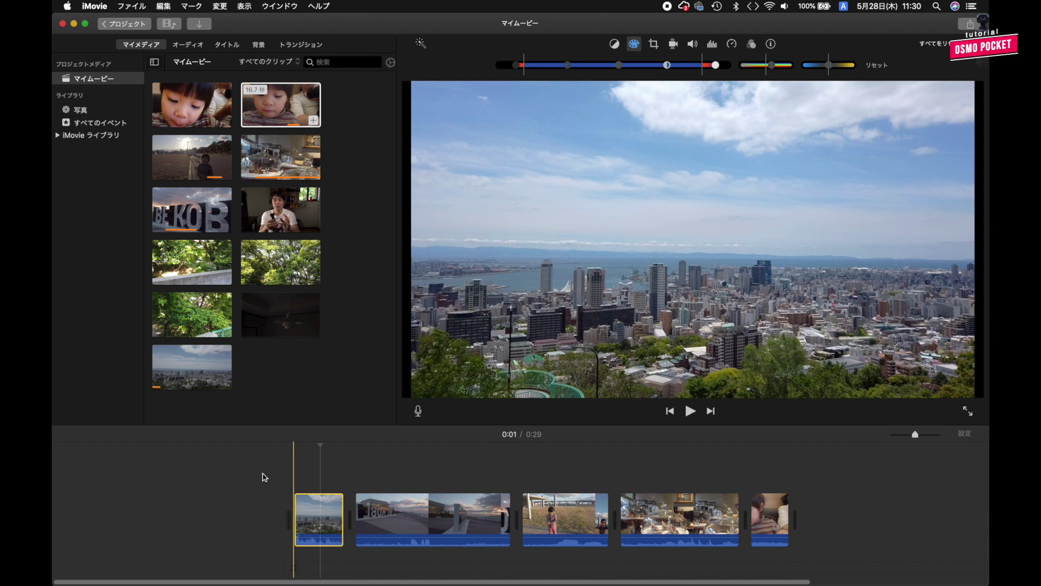
# Correct the BE KOBE sunset clip: brighter highlights, deeper shadows, lifted midtones, and boosted saturation.
pyautogui.click(401, 482)
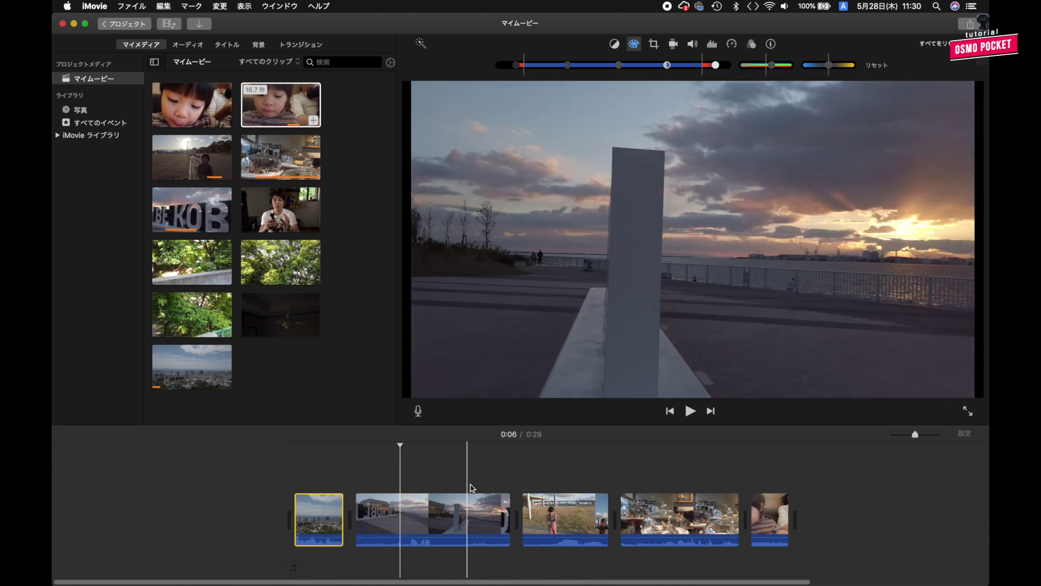
pyautogui.click(504, 487)
pyautogui.moveTo(703, 65); pyautogui.dragTo(707, 68)
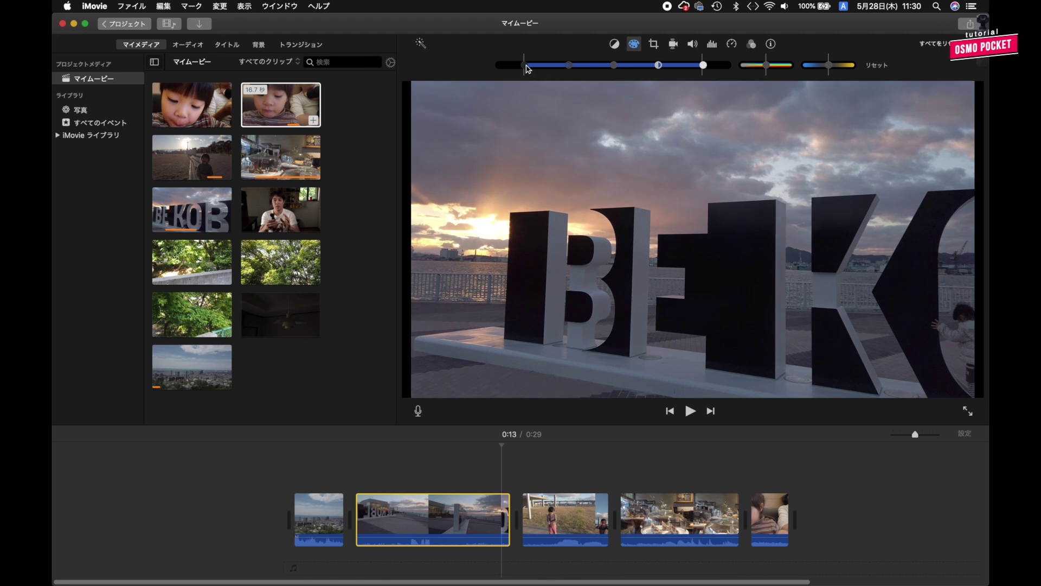
pyautogui.moveTo(528, 68); pyautogui.dragTo(520, 70)
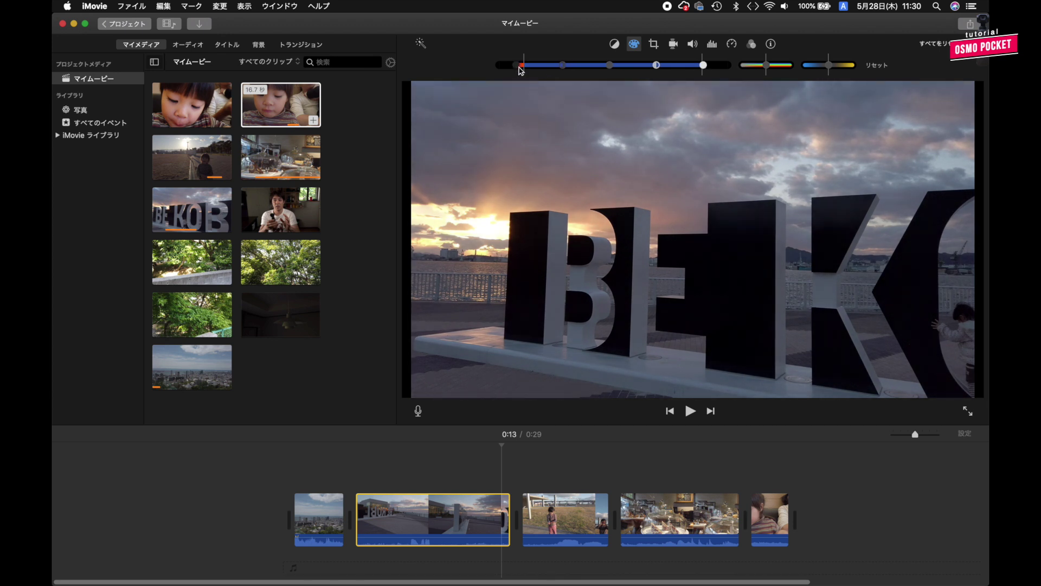
pyautogui.moveTo(607, 68); pyautogui.dragTo(618, 70)
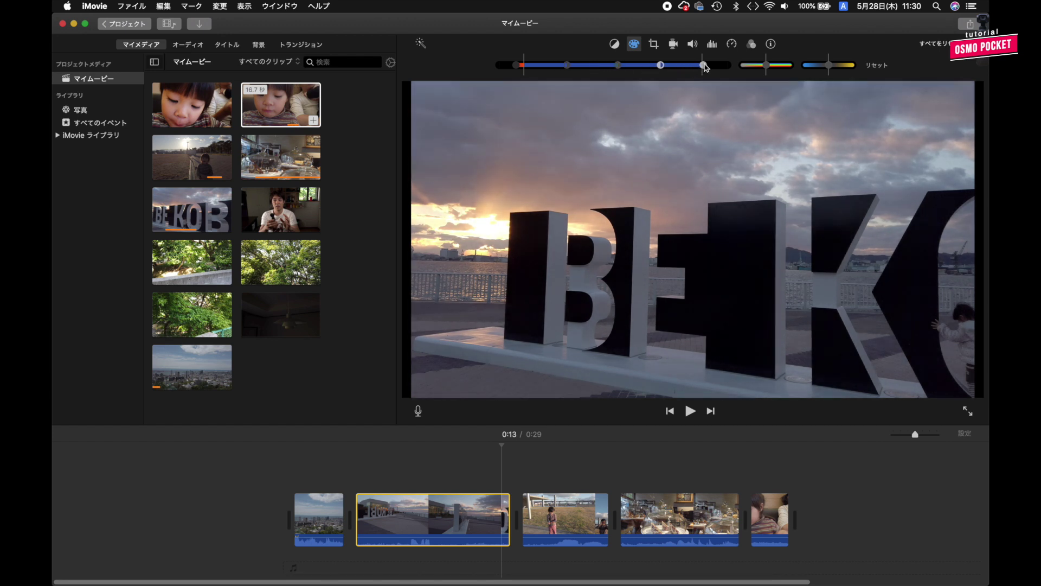
pyautogui.moveTo(662, 65); pyautogui.dragTo(659, 66)
pyautogui.moveTo(770, 67); pyautogui.dragTo(776, 66)
# Brighten highlights and deepen, then fine-tune, the shadows of the child-in-field clip.
pyautogui.click(555, 486)
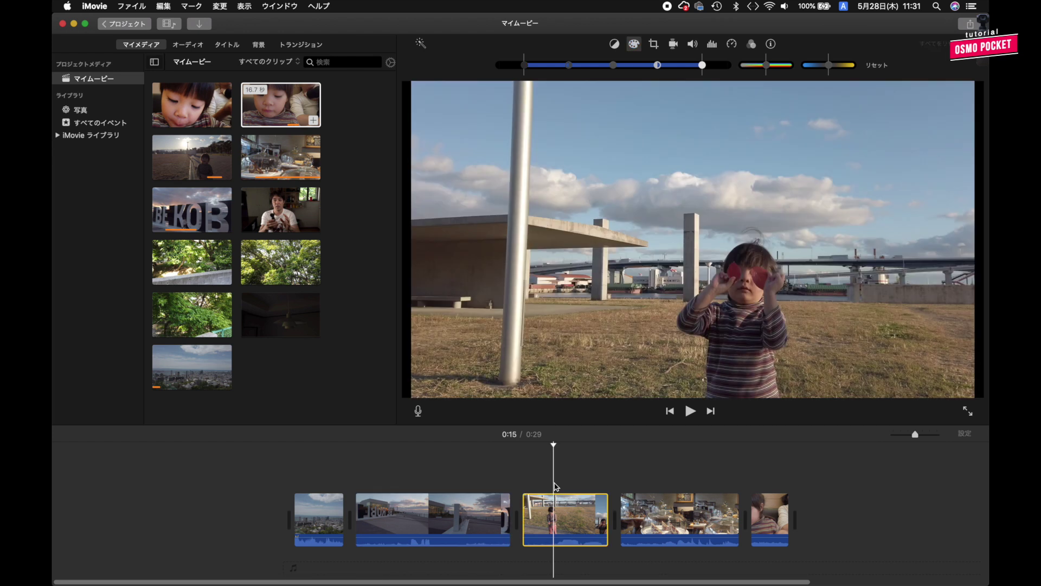
pyautogui.moveTo(702, 65); pyautogui.dragTo(709, 65)
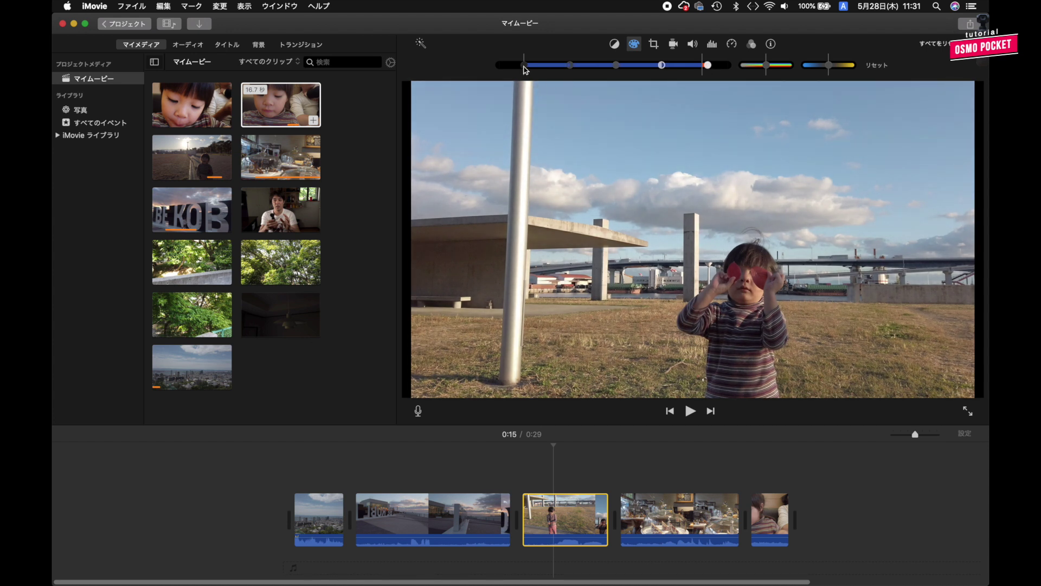
pyautogui.moveTo(522, 69); pyautogui.dragTo(514, 72)
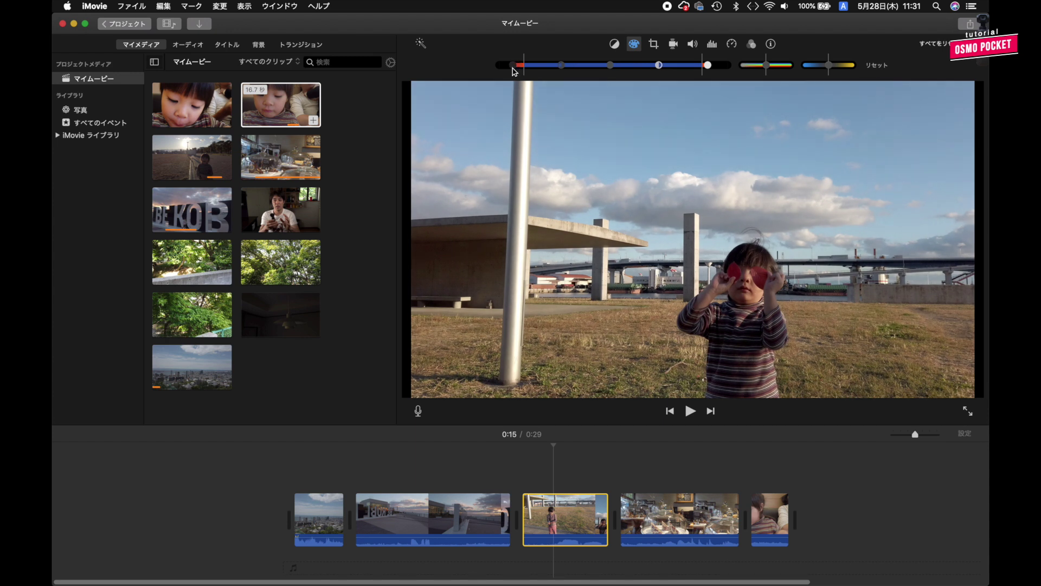
pyautogui.moveTo(613, 69); pyautogui.dragTo(617, 71)
# Brighten highlights, deepen shadows and darken midtones slightly on the café pastry clip.
pyautogui.click(668, 513)
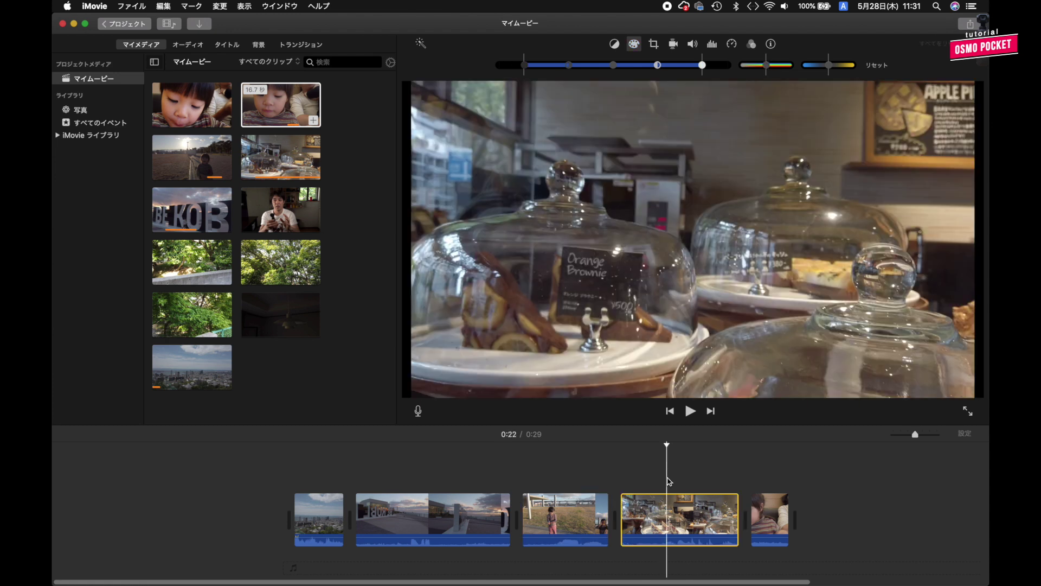
pyautogui.click(723, 494)
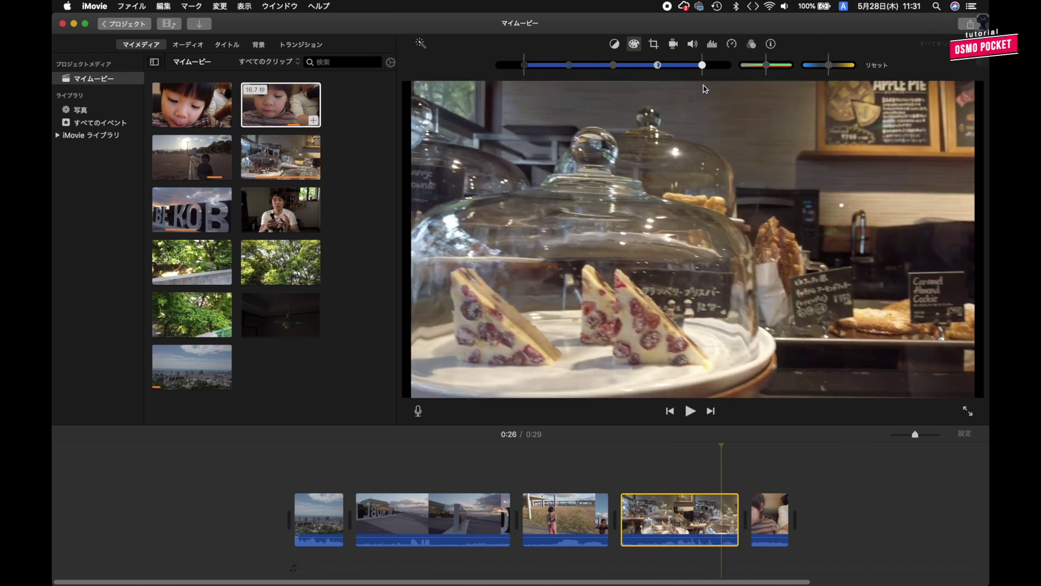
pyautogui.moveTo(702, 65); pyautogui.dragTo(708, 66)
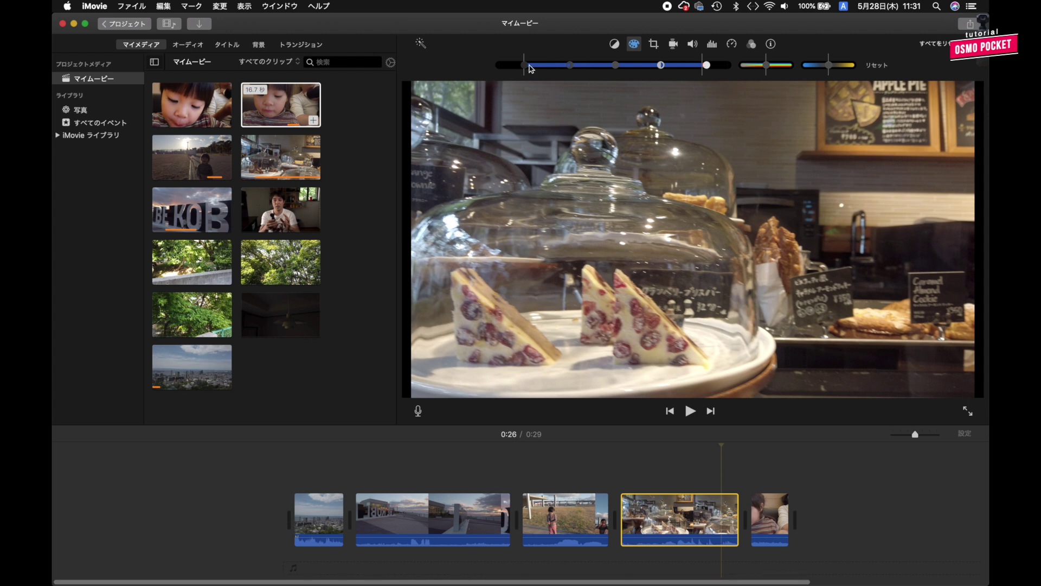
pyautogui.moveTo(524, 66); pyautogui.dragTo(515, 66)
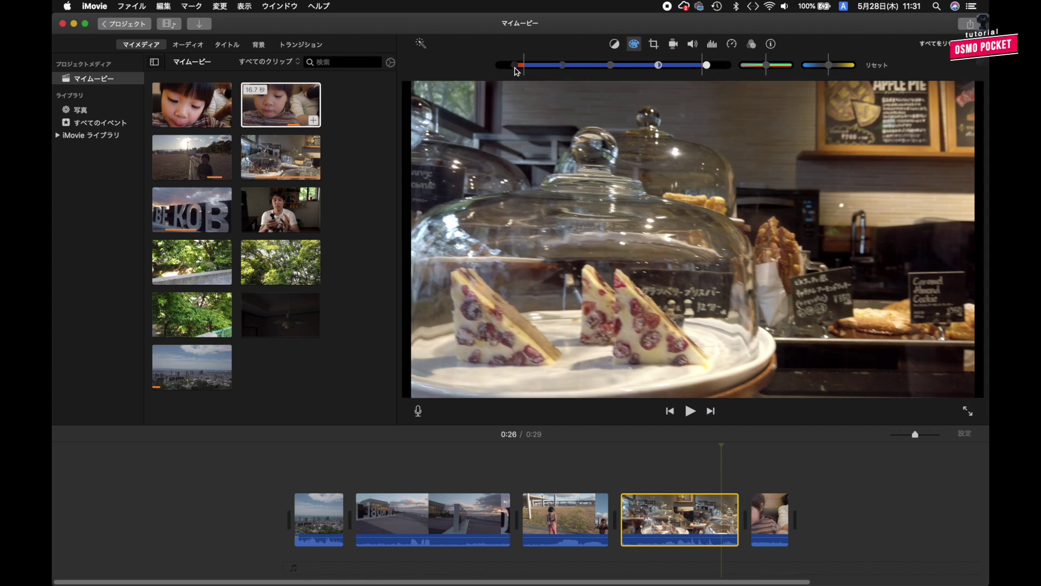
pyautogui.moveTo(610, 66); pyautogui.dragTo(612, 65)
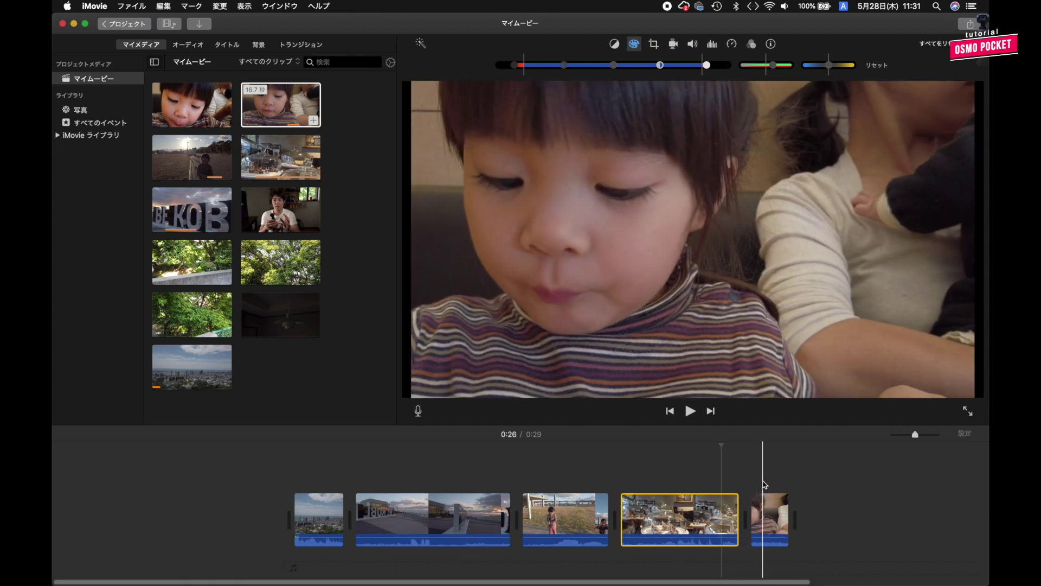
# Brighten highlights, deepen shadows, darken midtones and slightly lower saturation on the girl close-up.
pyautogui.click(769, 513)
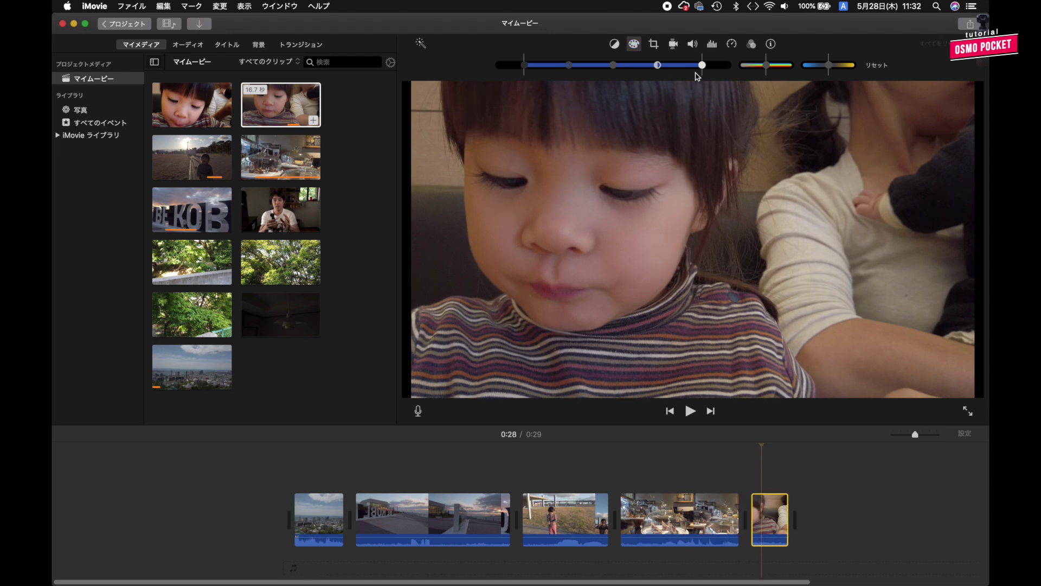
pyautogui.moveTo(703, 66); pyautogui.dragTo(709, 66)
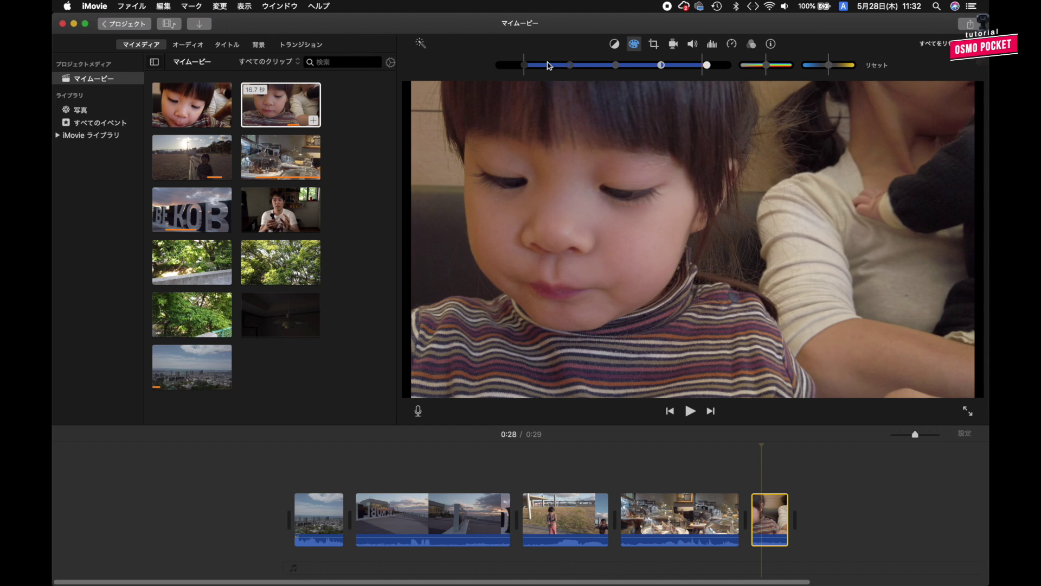
pyautogui.moveTo(526, 66); pyautogui.dragTo(517, 68)
pyautogui.moveTo(518, 67); pyautogui.dragTo(521, 67)
pyautogui.moveTo(618, 69); pyautogui.dragTo(616, 69)
pyautogui.moveTo(774, 67); pyautogui.dragTo(773, 69)
# Play the color-corrected iMovie project full screen from the start.
pyautogui.click(968, 410)
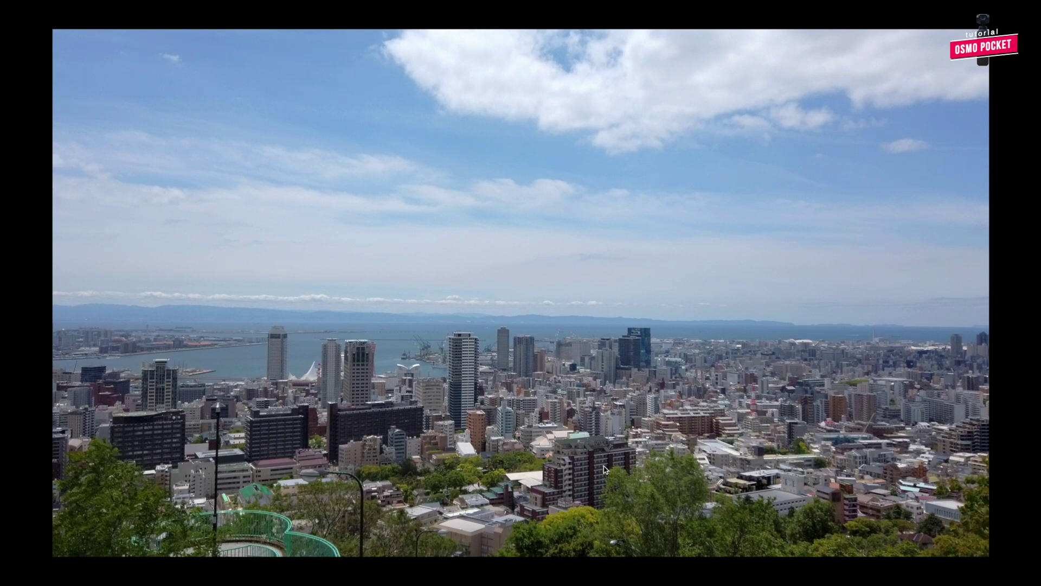